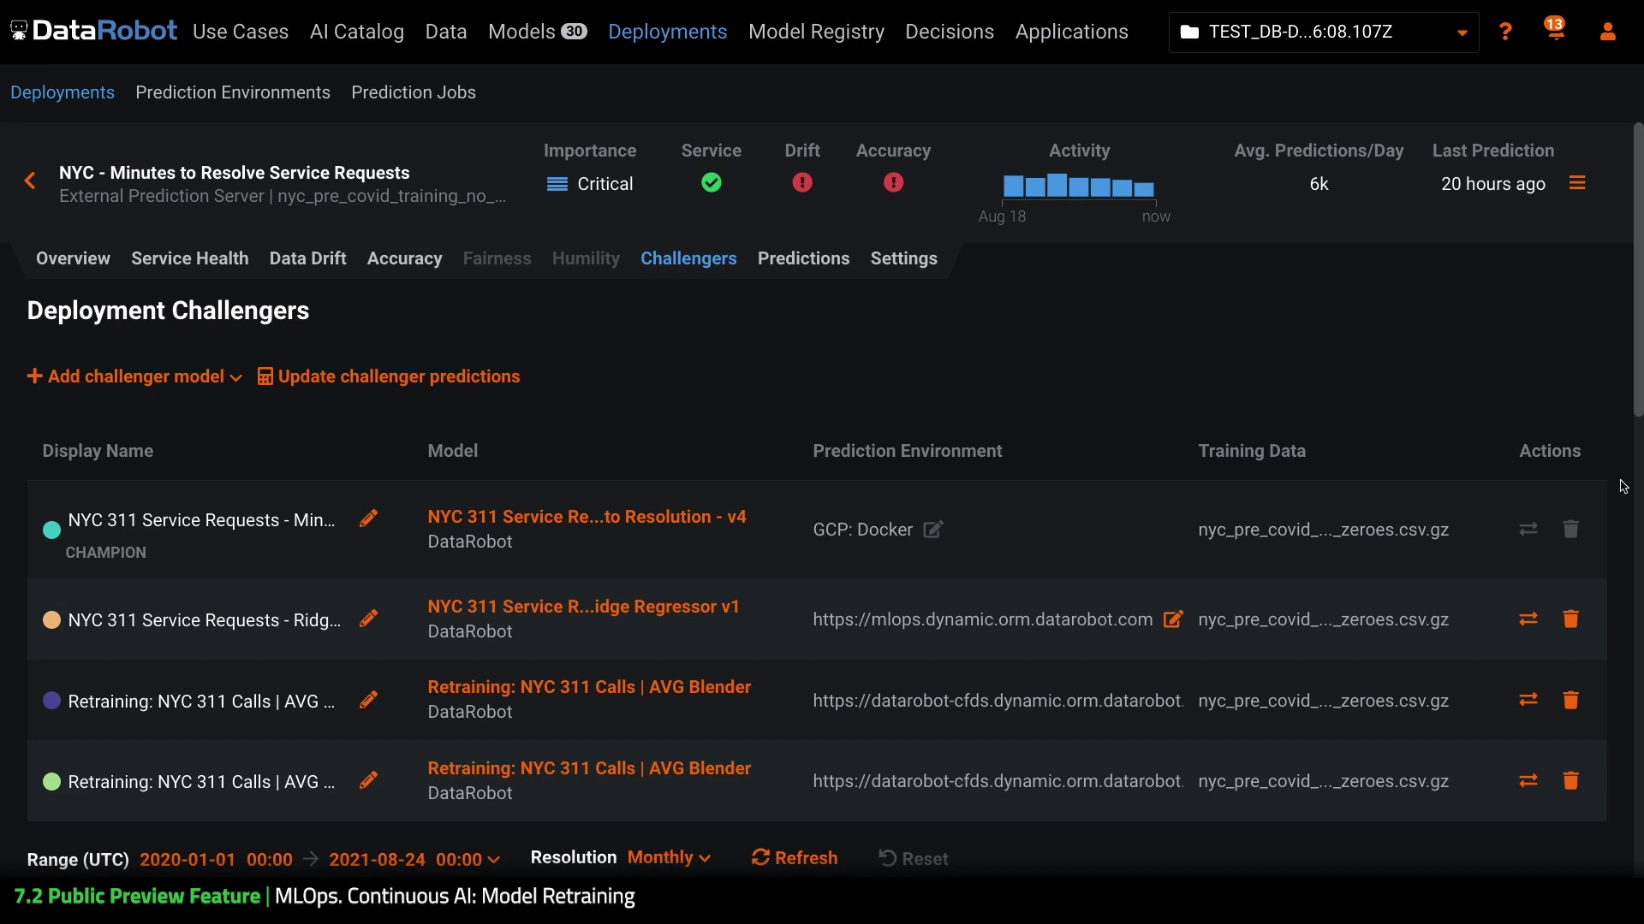
Step: Scroll through the deployment's overview page and back to the top
scroll(1623, 486, down, 5)
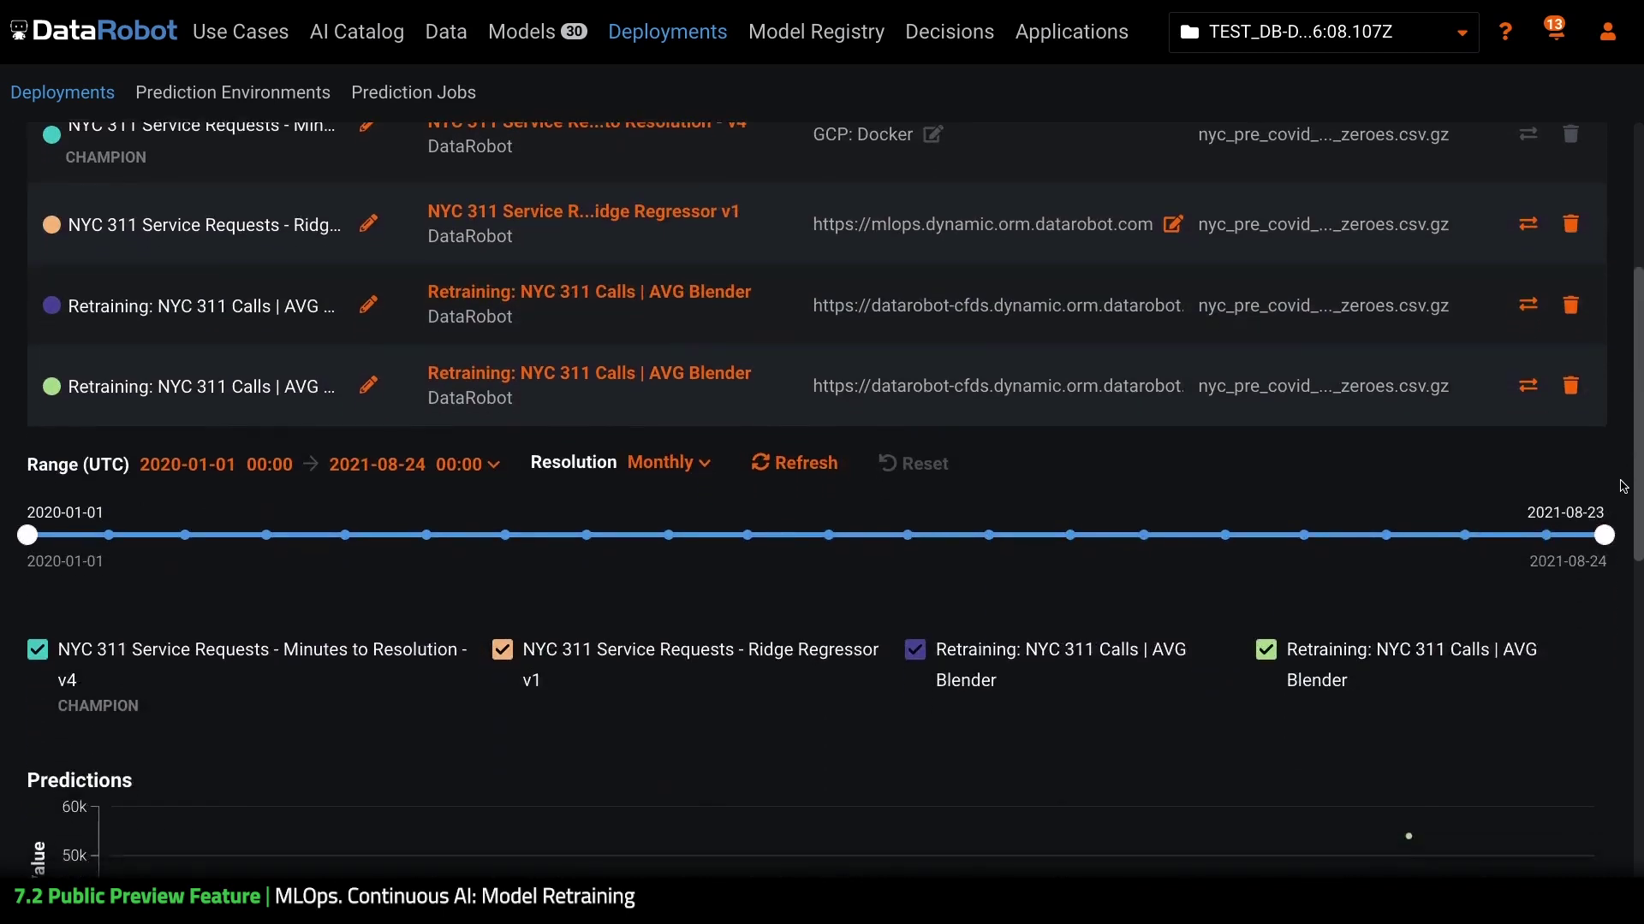
scroll(1623, 486, down, 4)
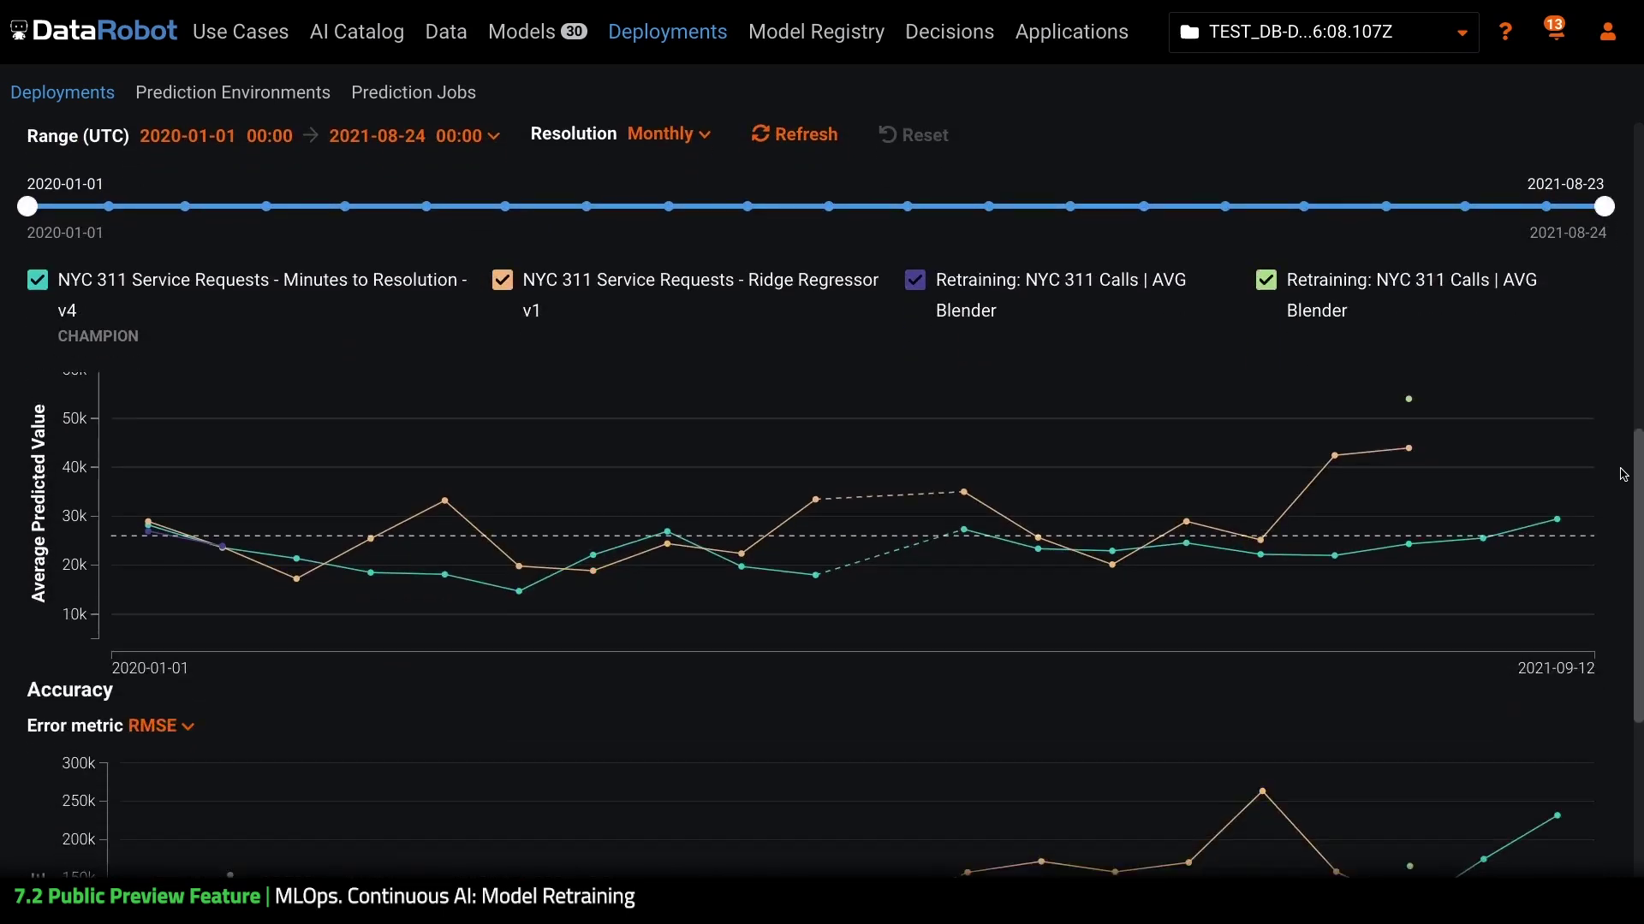
scroll(1621, 319, down, 1)
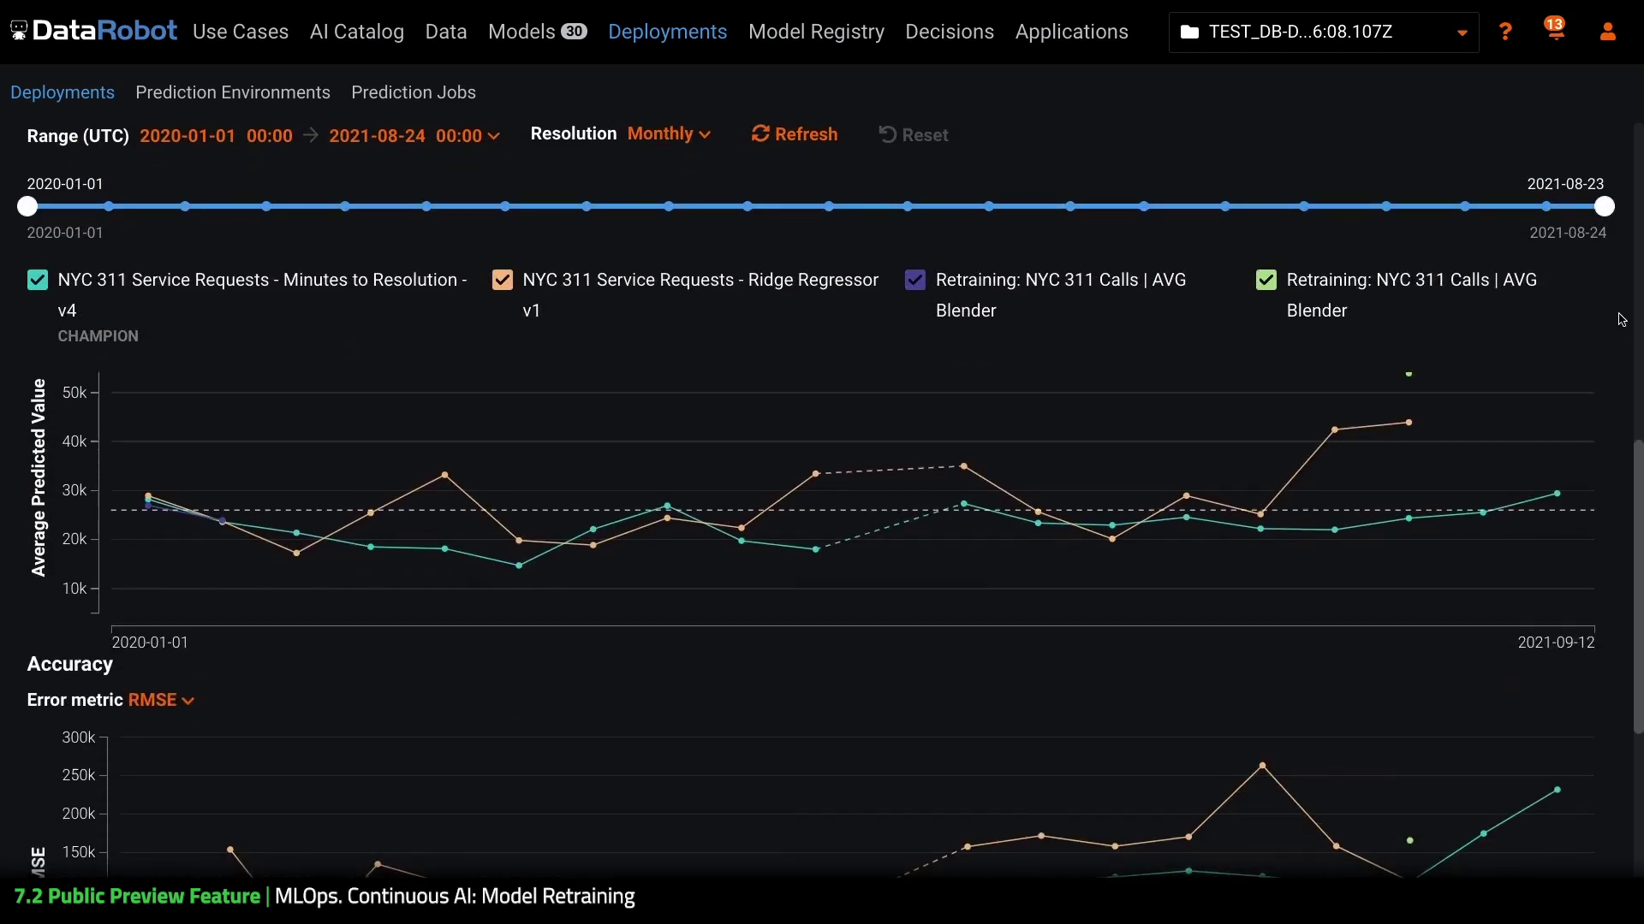
scroll(1621, 319, down, 4)
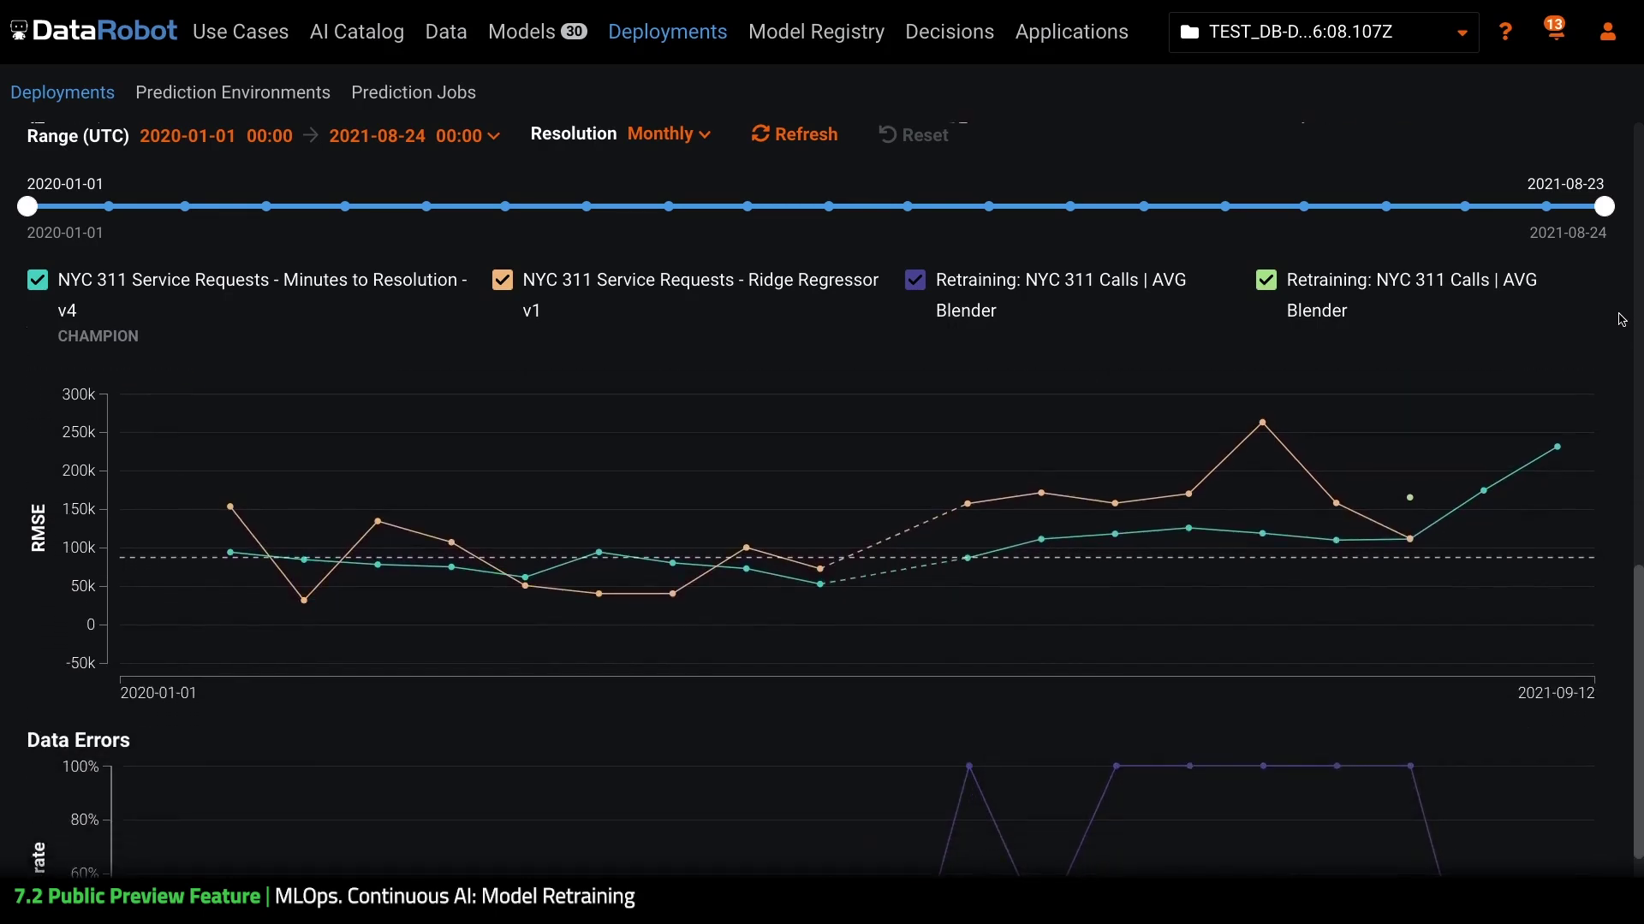
scroll(1620, 319, down, 2)
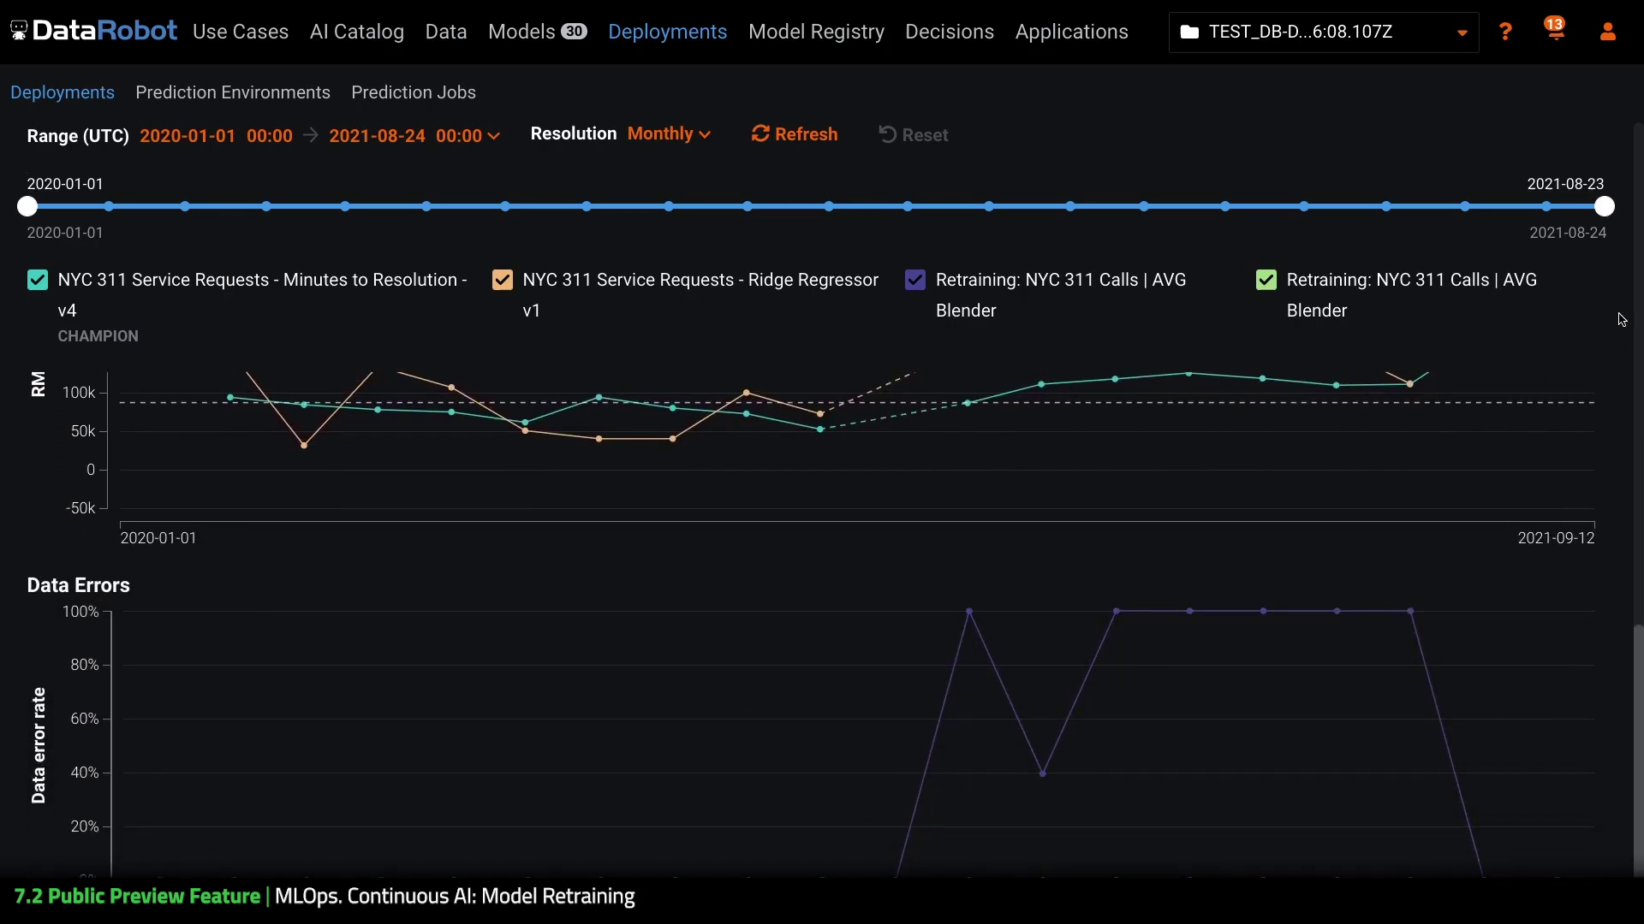
scroll(1620, 320, up, 4)
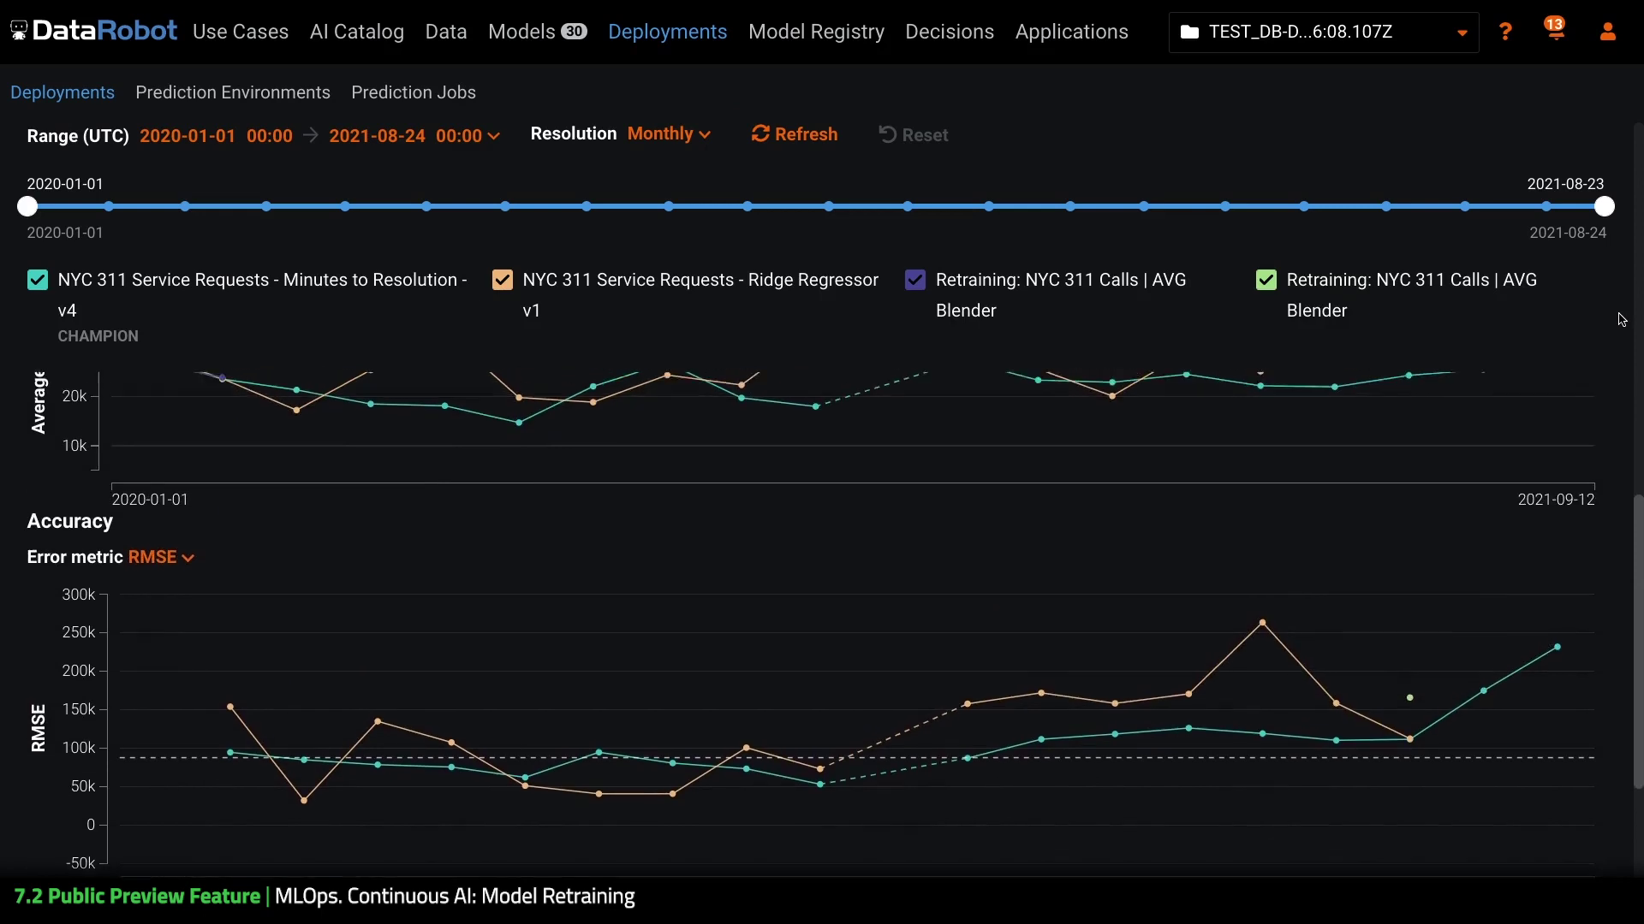
scroll(1620, 319, up, 6)
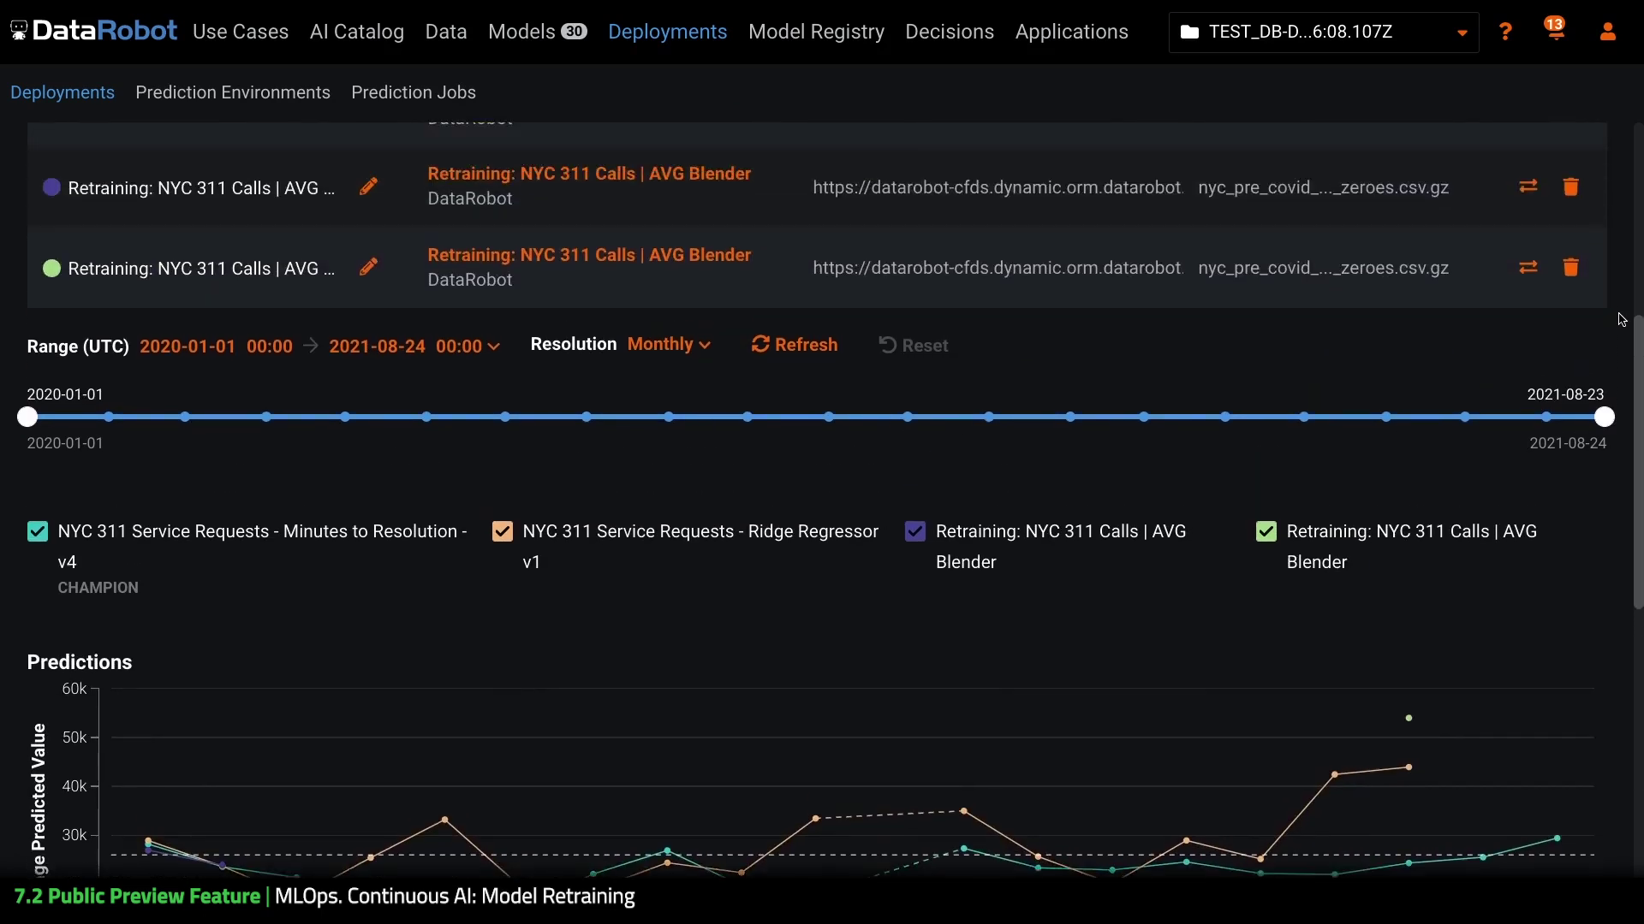
scroll(1621, 320, up, 4)
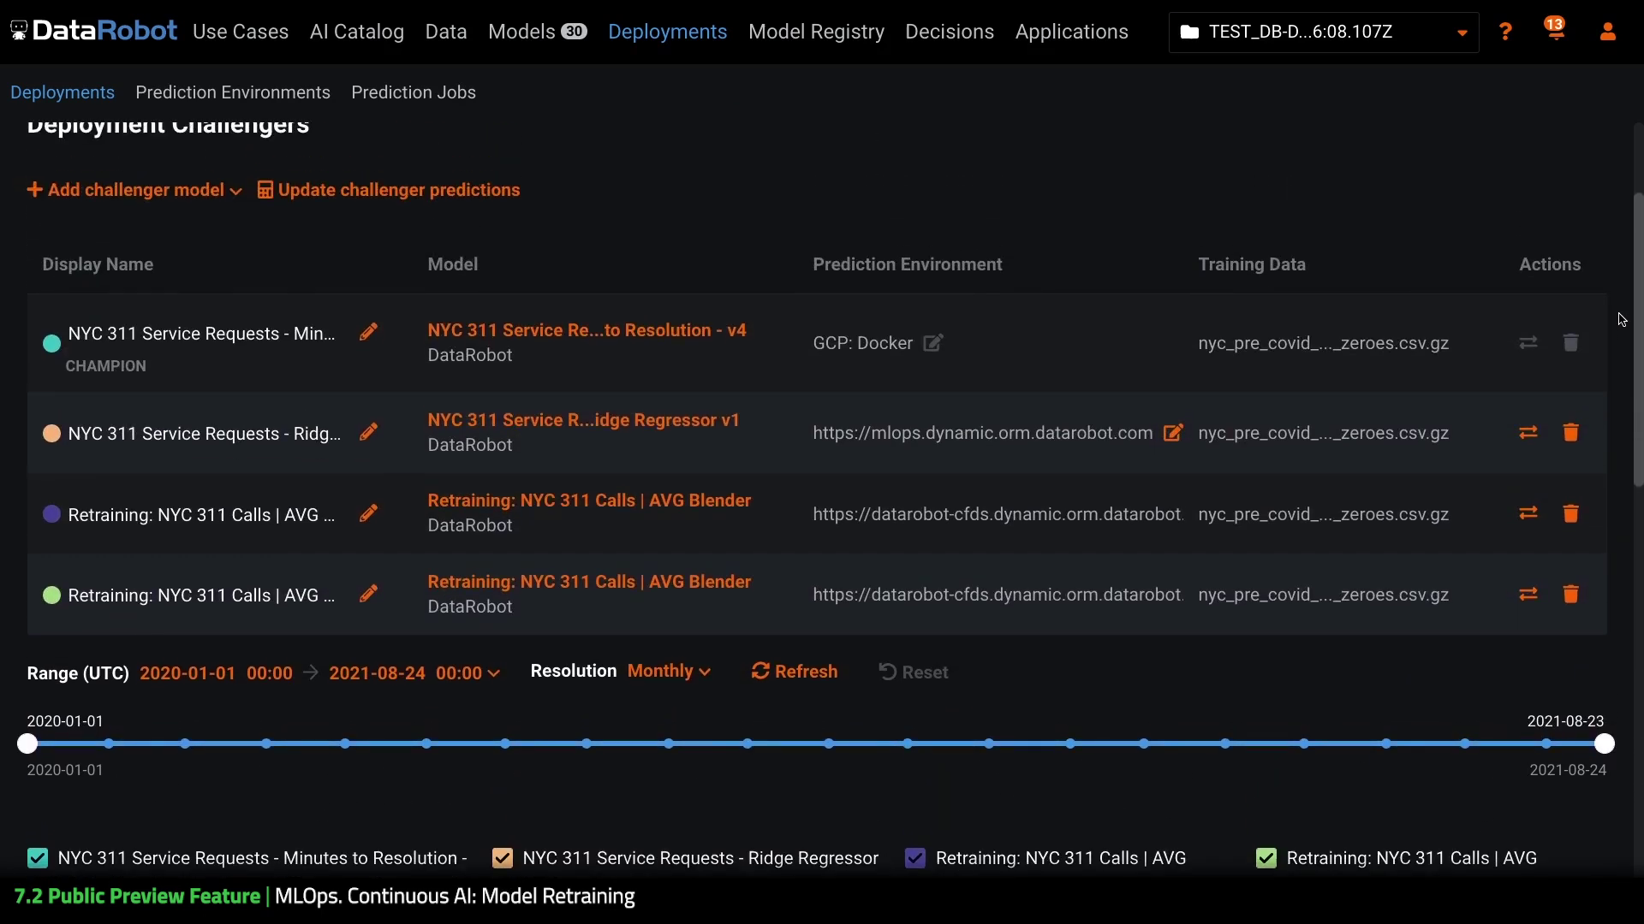
scroll(1620, 320, up, 3)
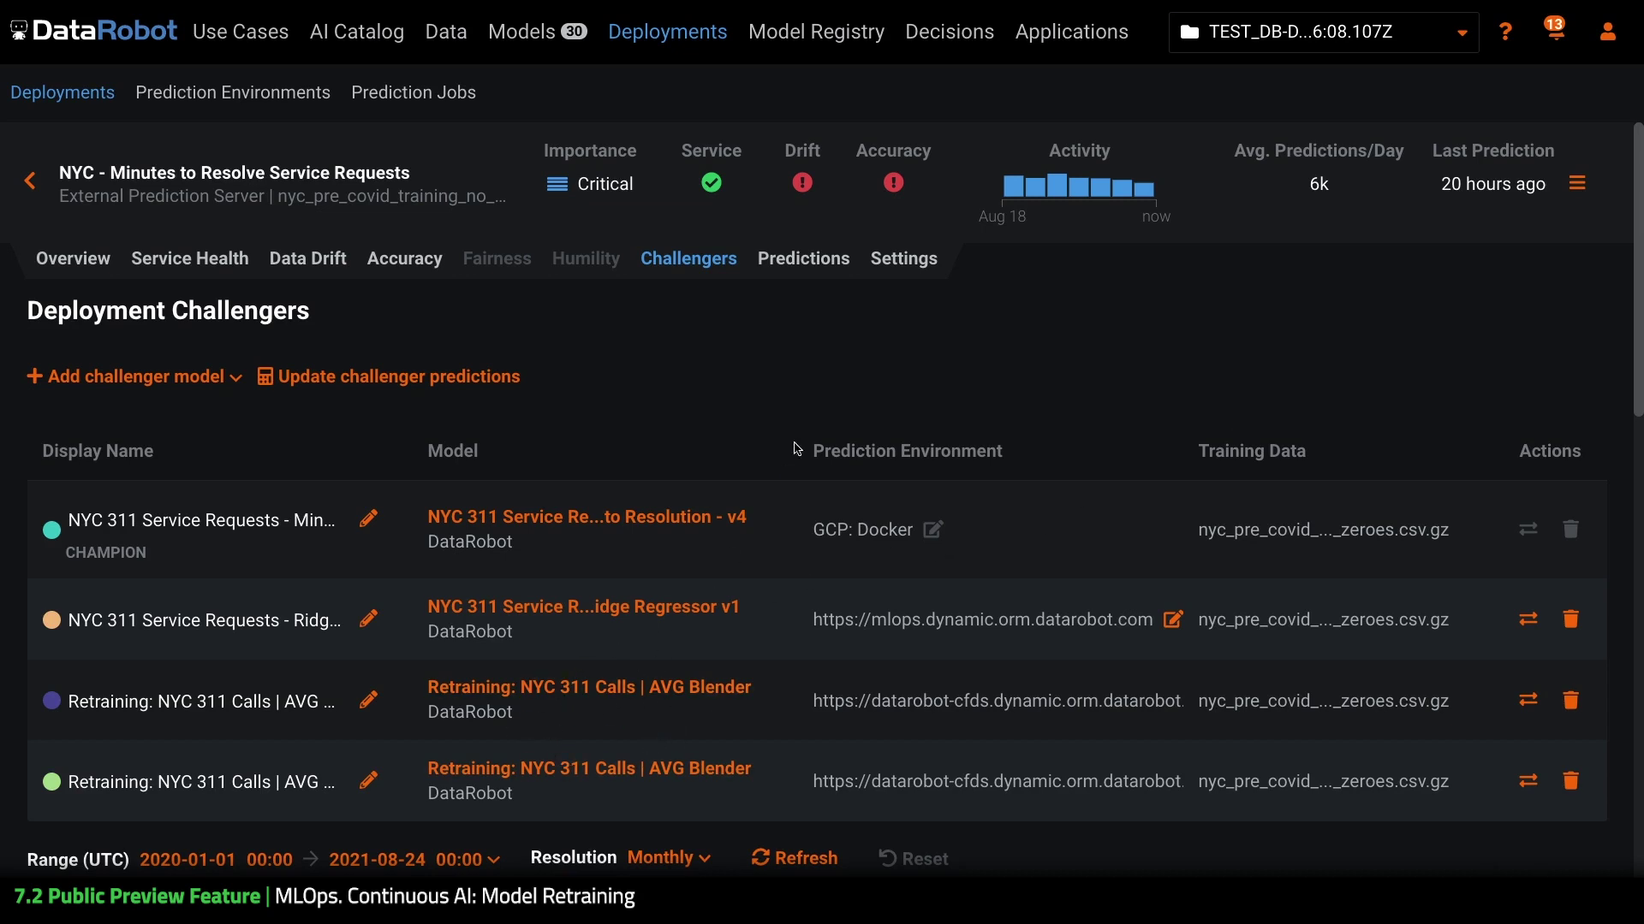
Step: Show the Challengers and Retraining settings, down to the three existing retraining policies
click(900, 272)
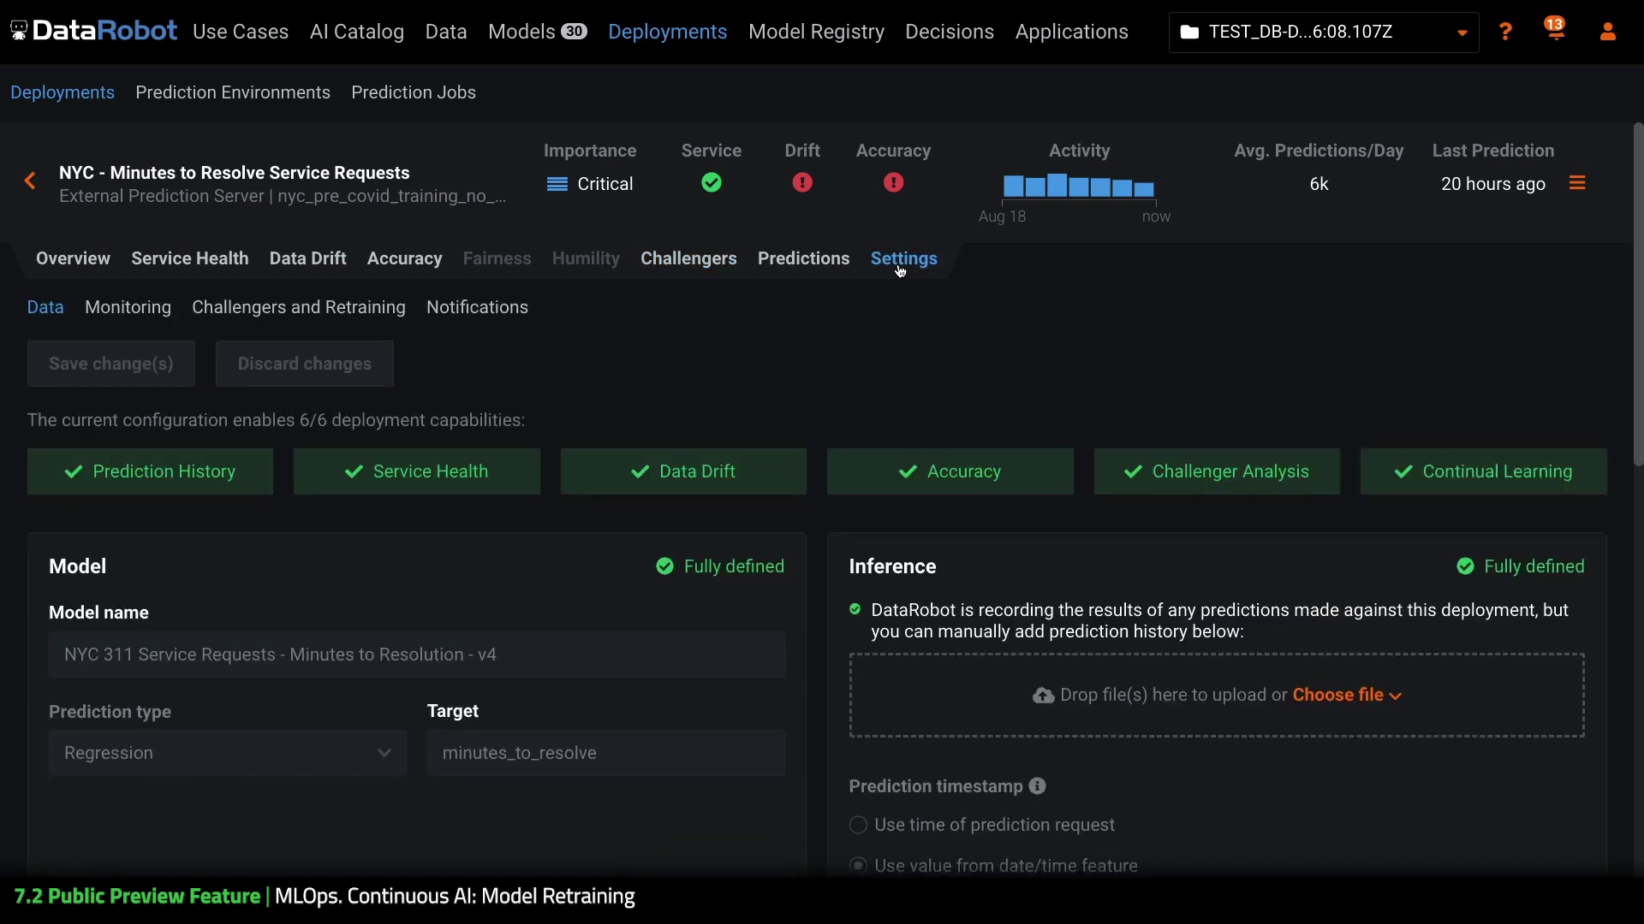
click(371, 309)
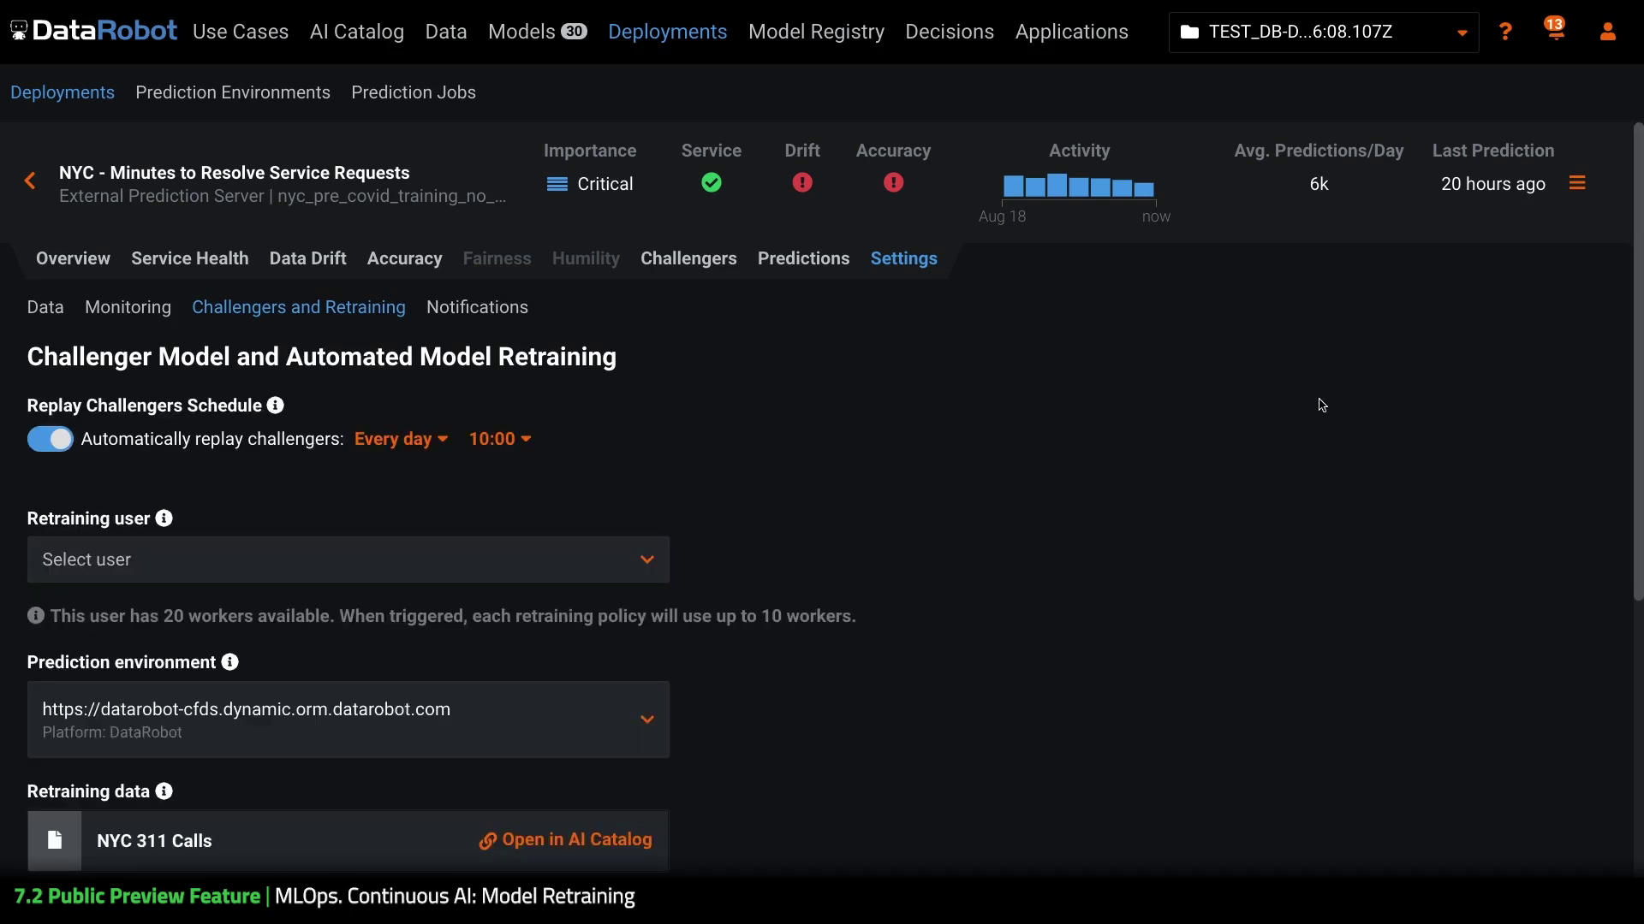
scroll(1322, 405, down, 3)
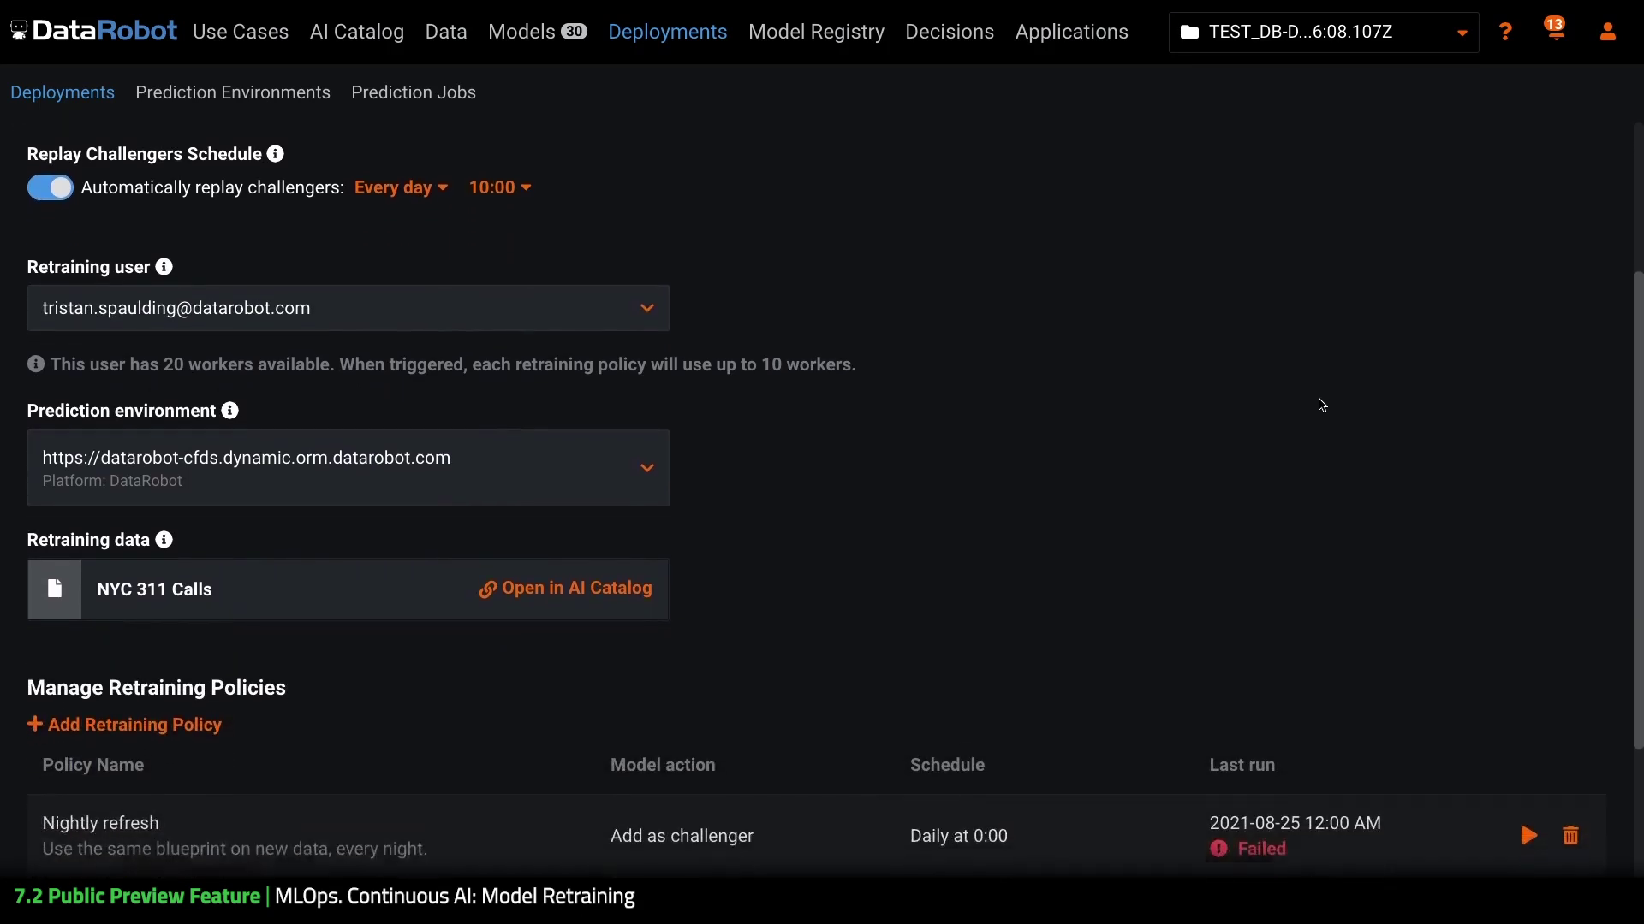
scroll(1322, 405, down, 3)
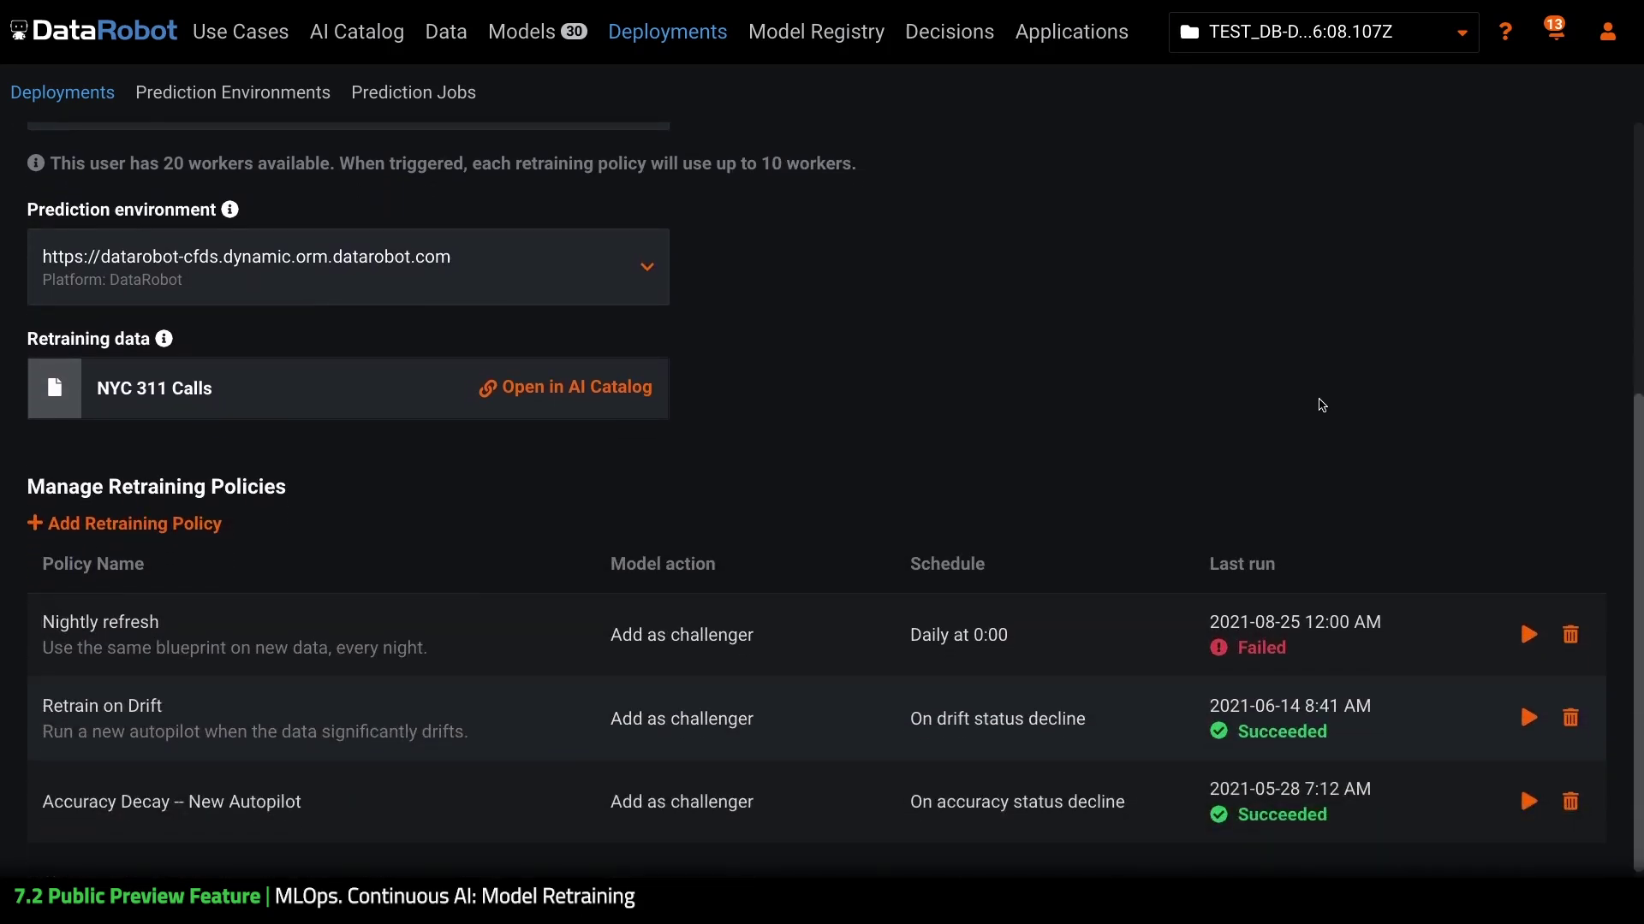
Step: Start a new retraining policy named 'Comprehensive Autopilot'
click(176, 536)
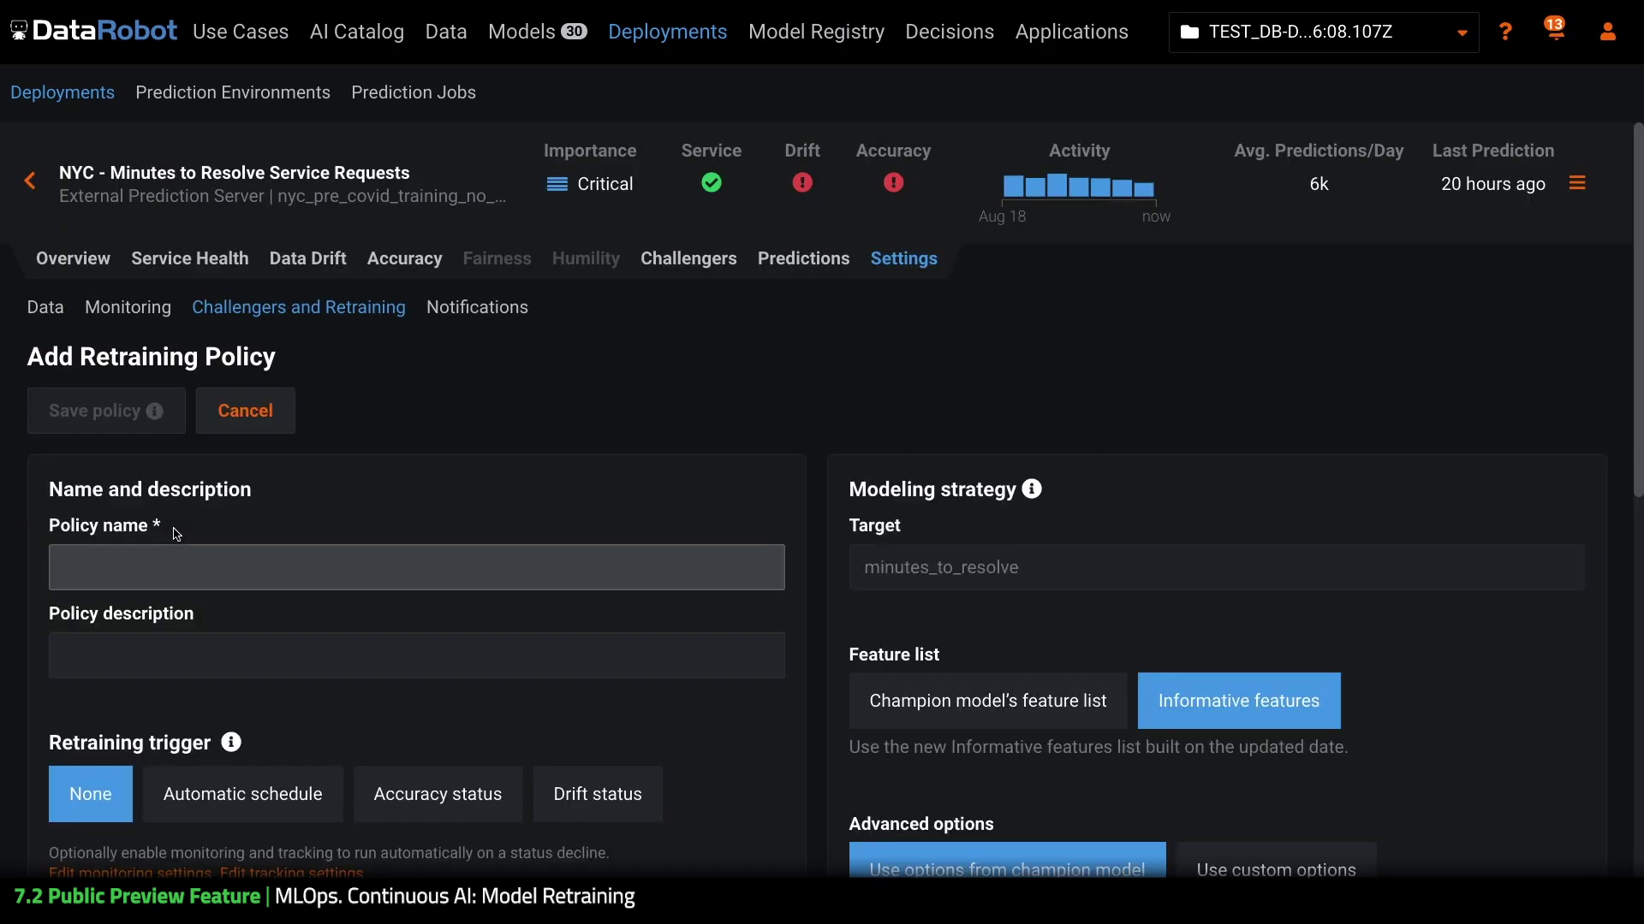
click(172, 565)
text(Comprehensive Autopilot)
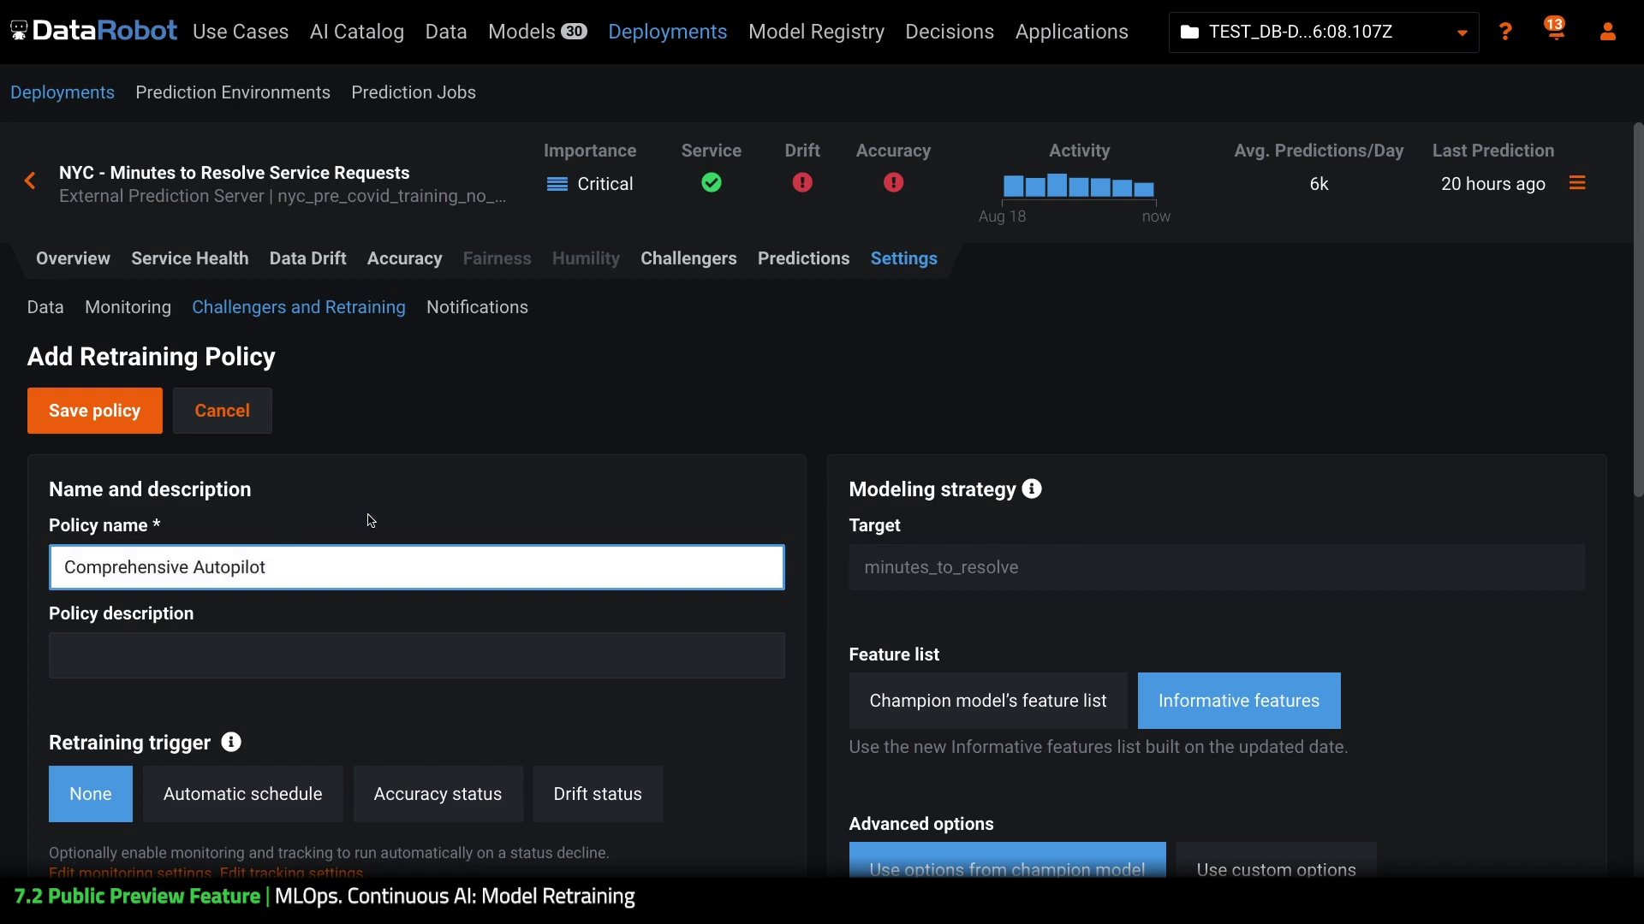
click(804, 641)
scroll(810, 646, down, 2)
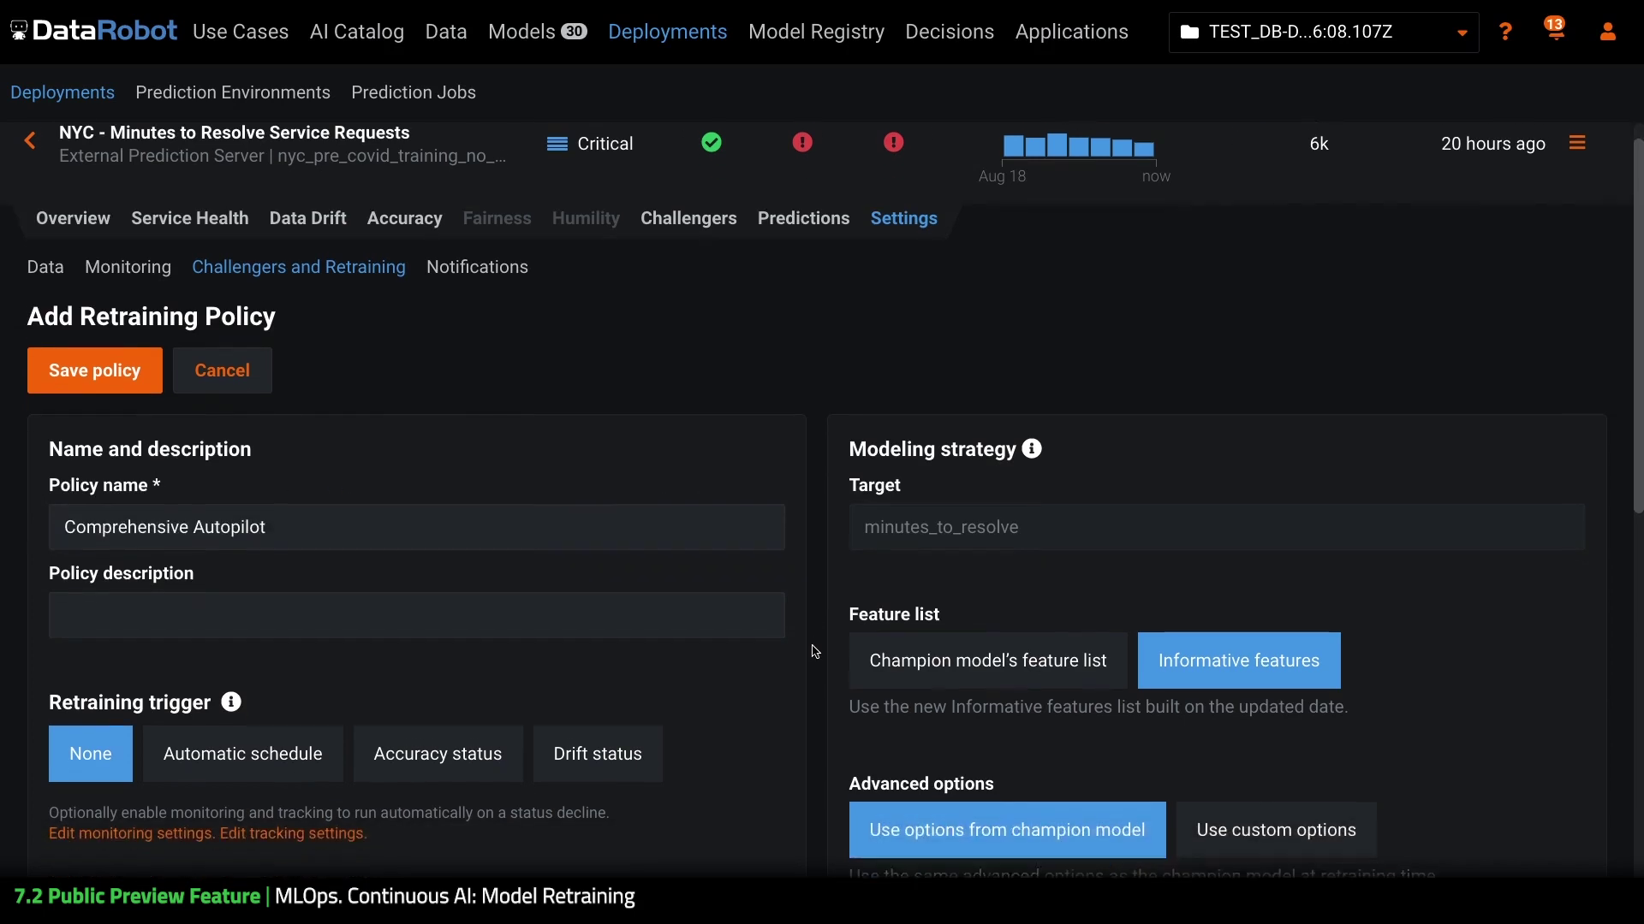
scroll(814, 652, down, 4)
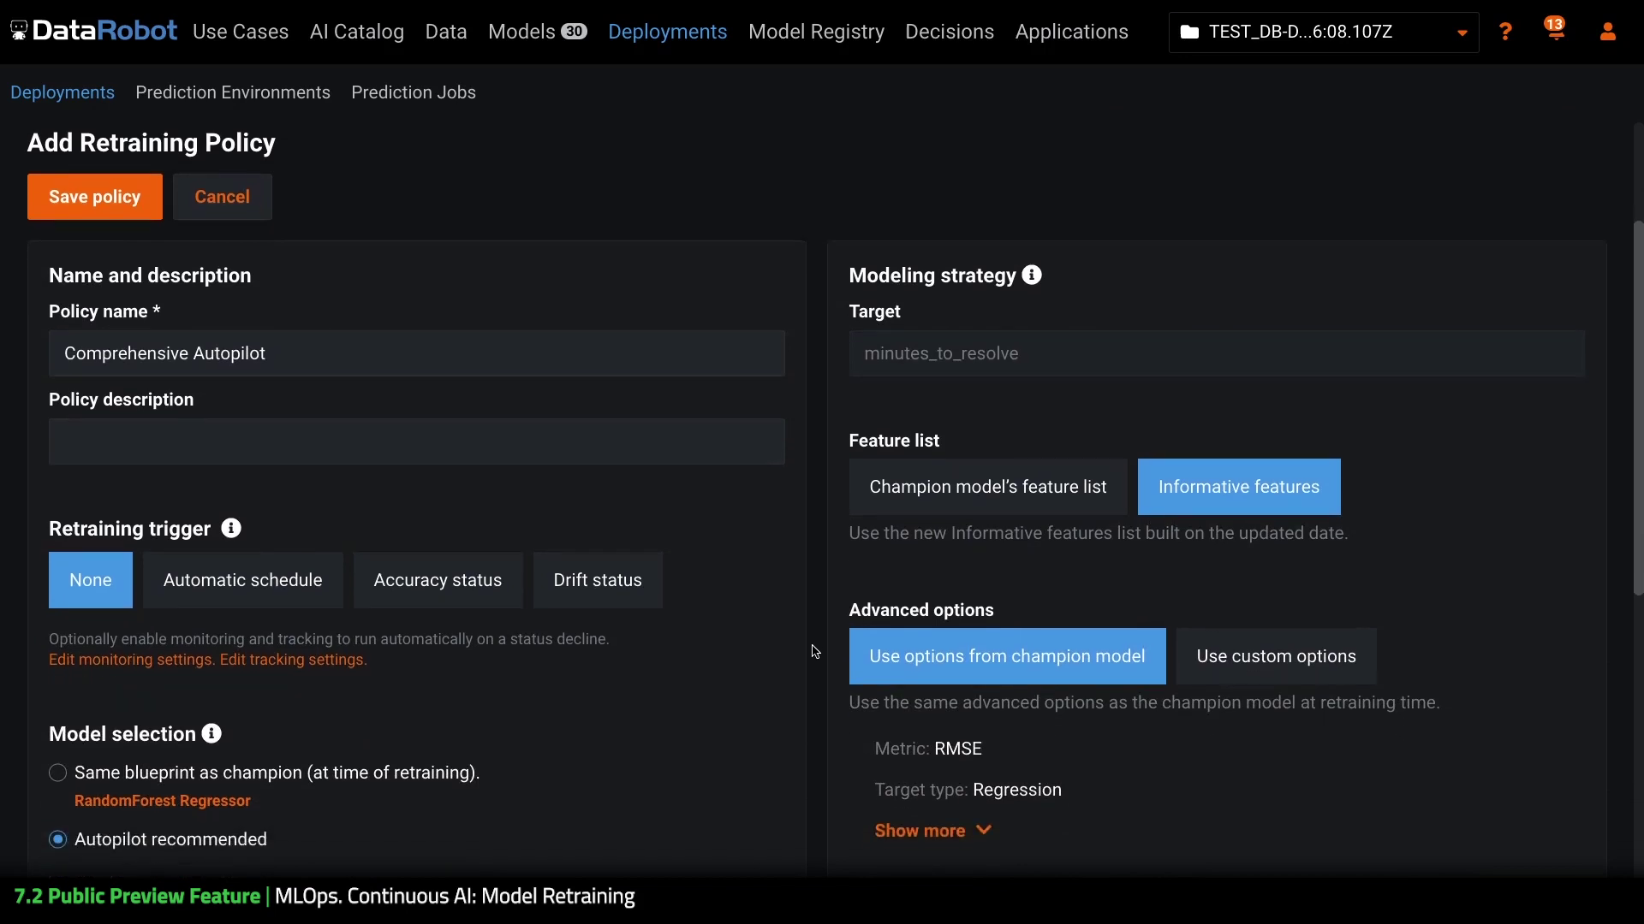
scroll(815, 652, down, 2)
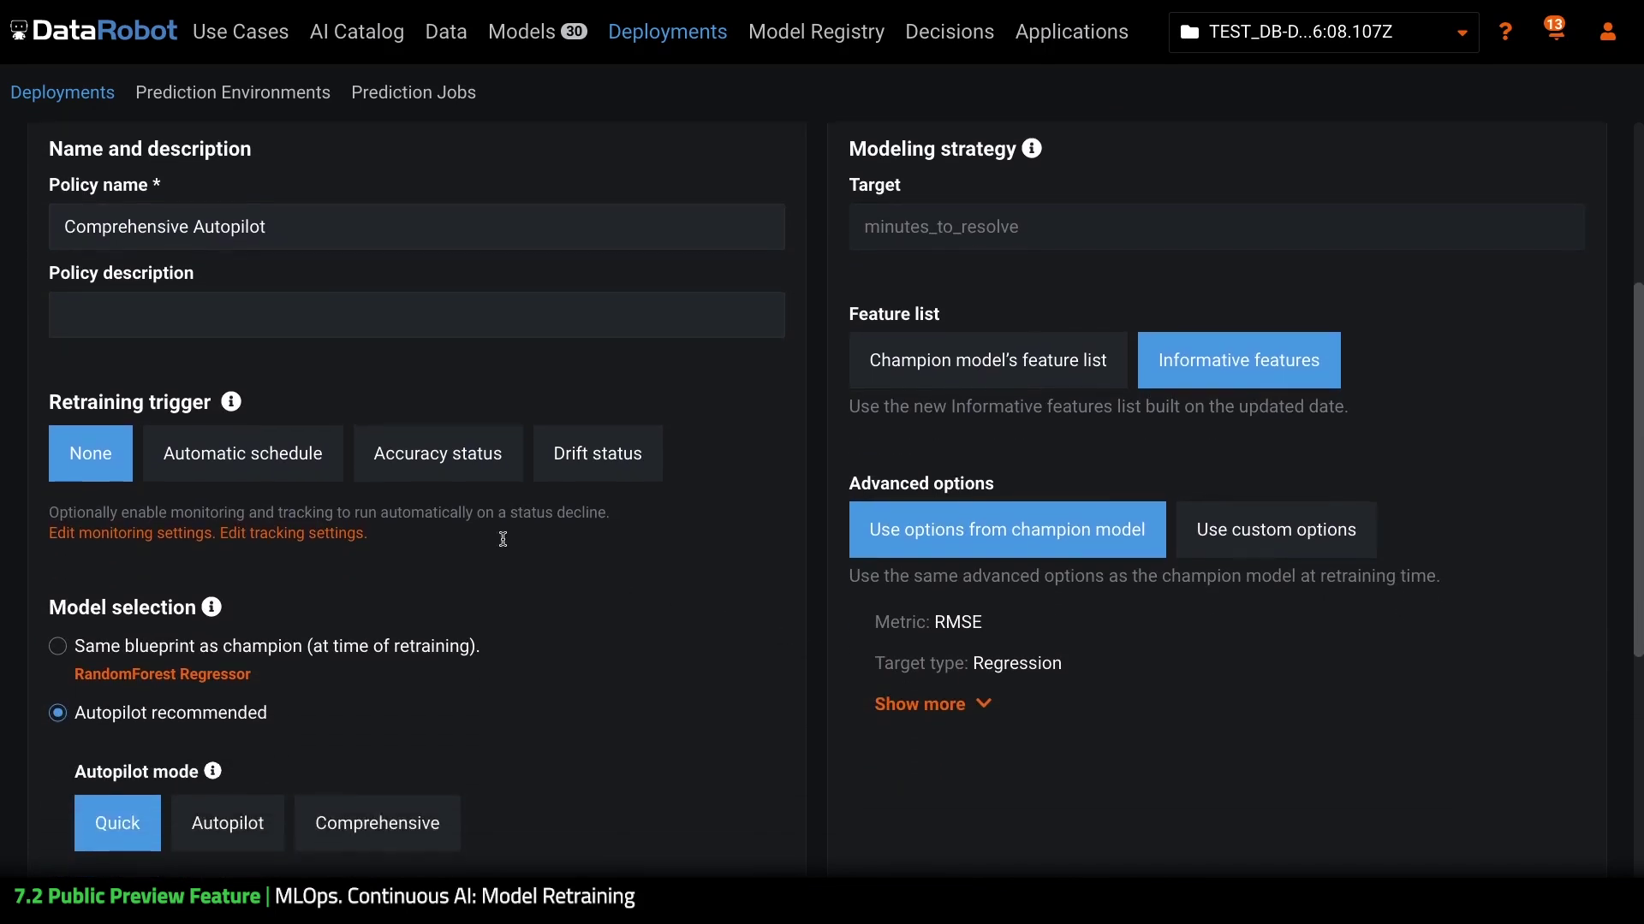
Step: Set the retraining trigger to an automatic schedule running every week, Sunday at 6:00
click(324, 465)
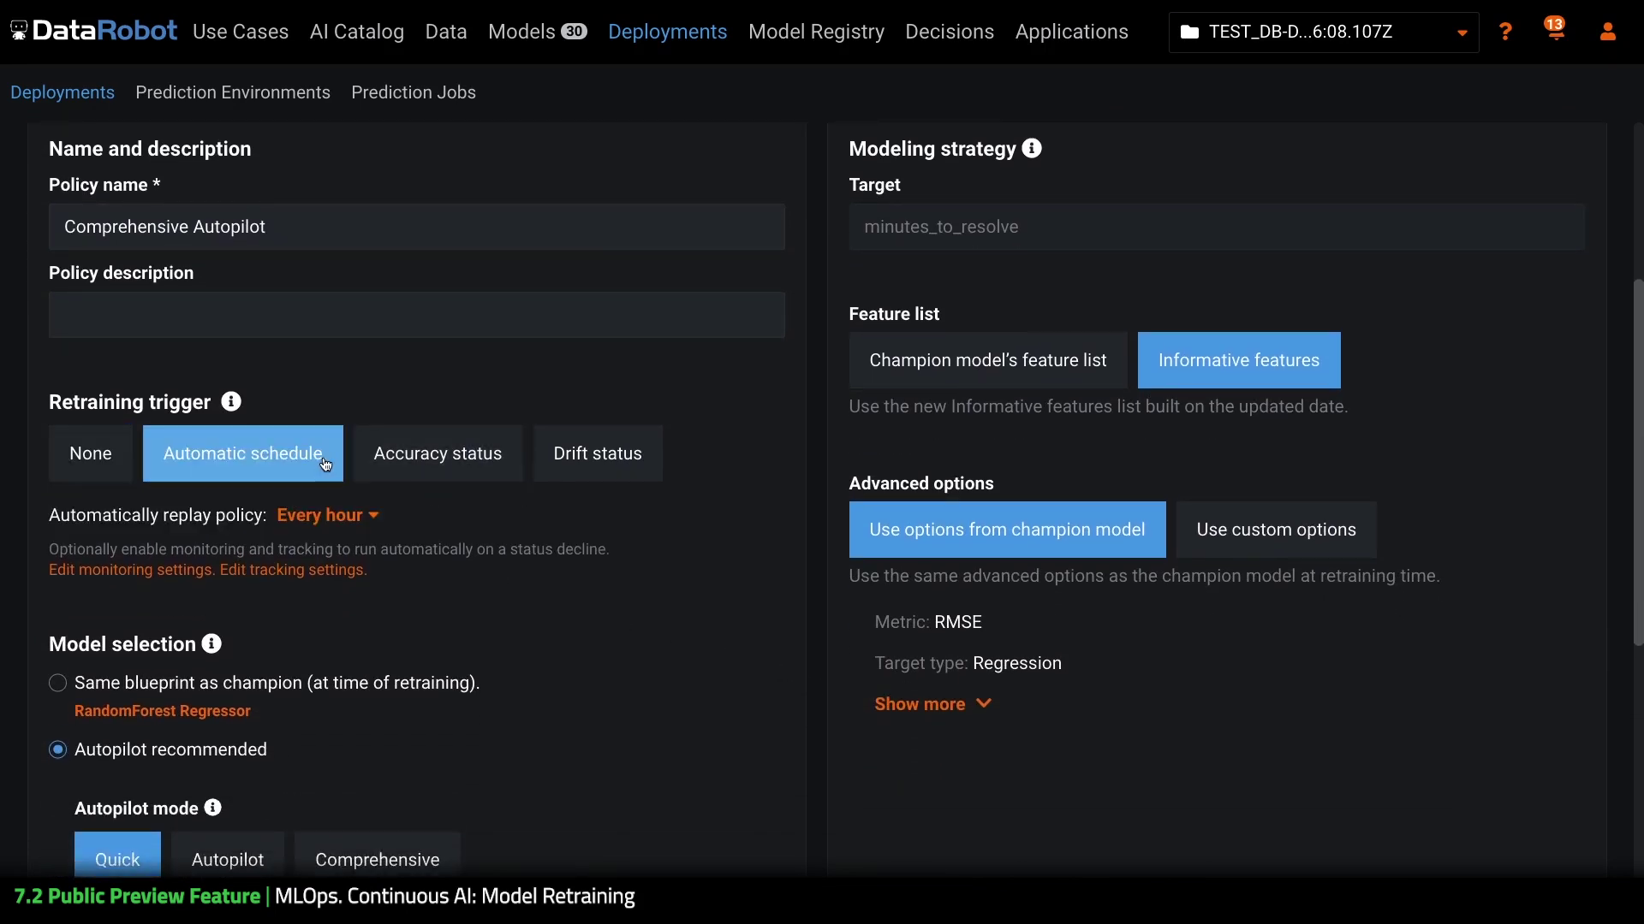
click(382, 465)
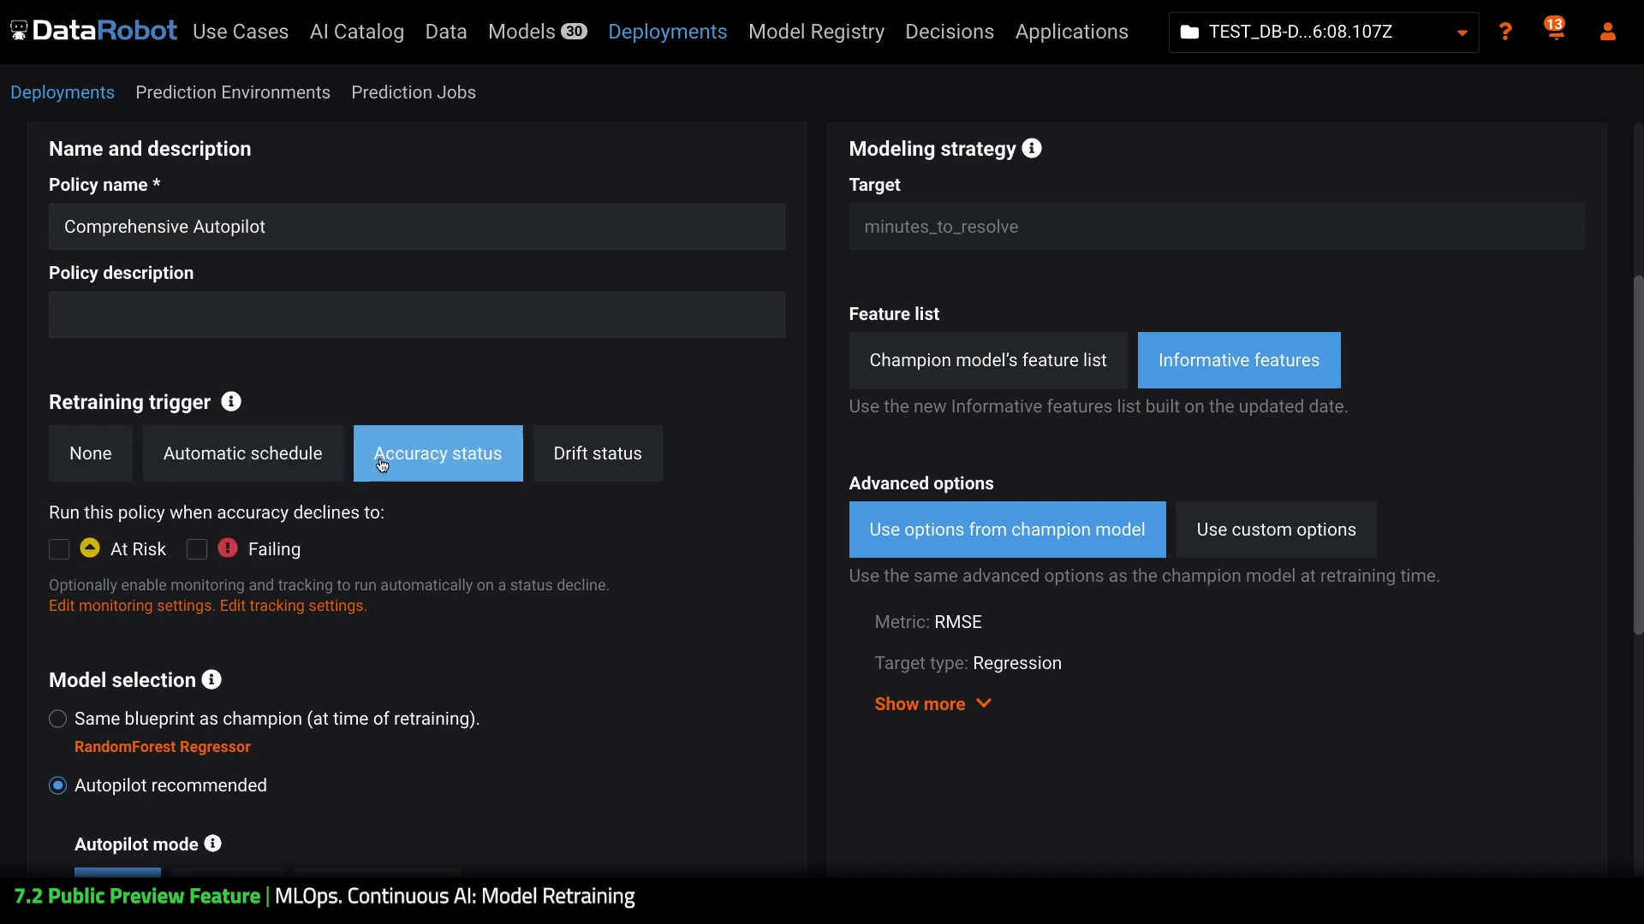
click(563, 465)
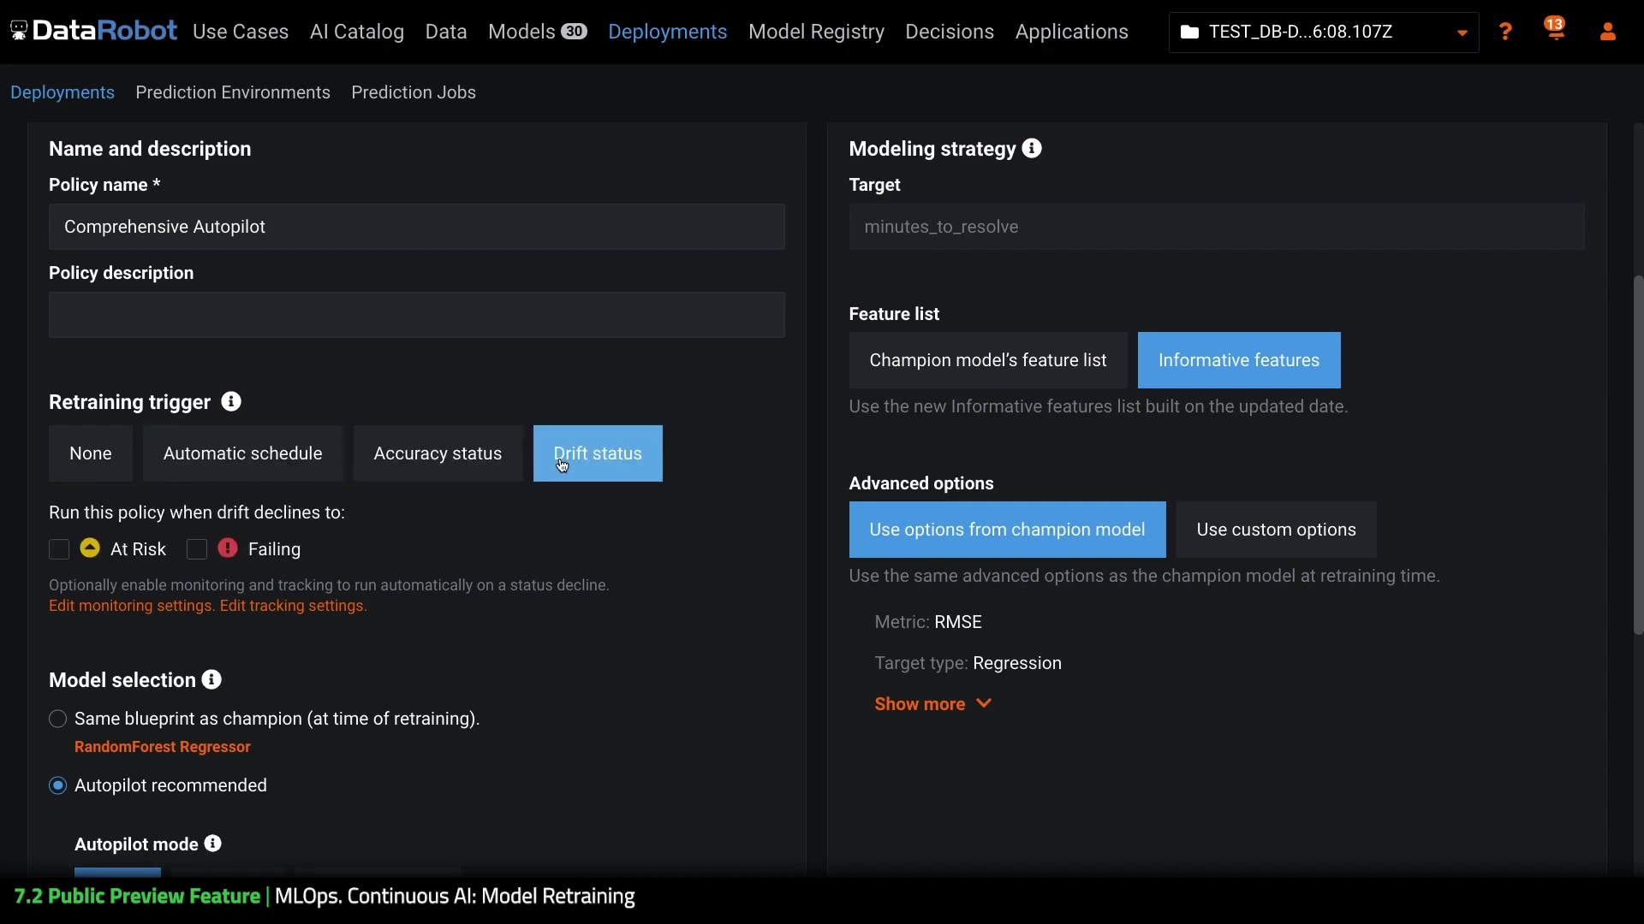
click(316, 463)
click(334, 516)
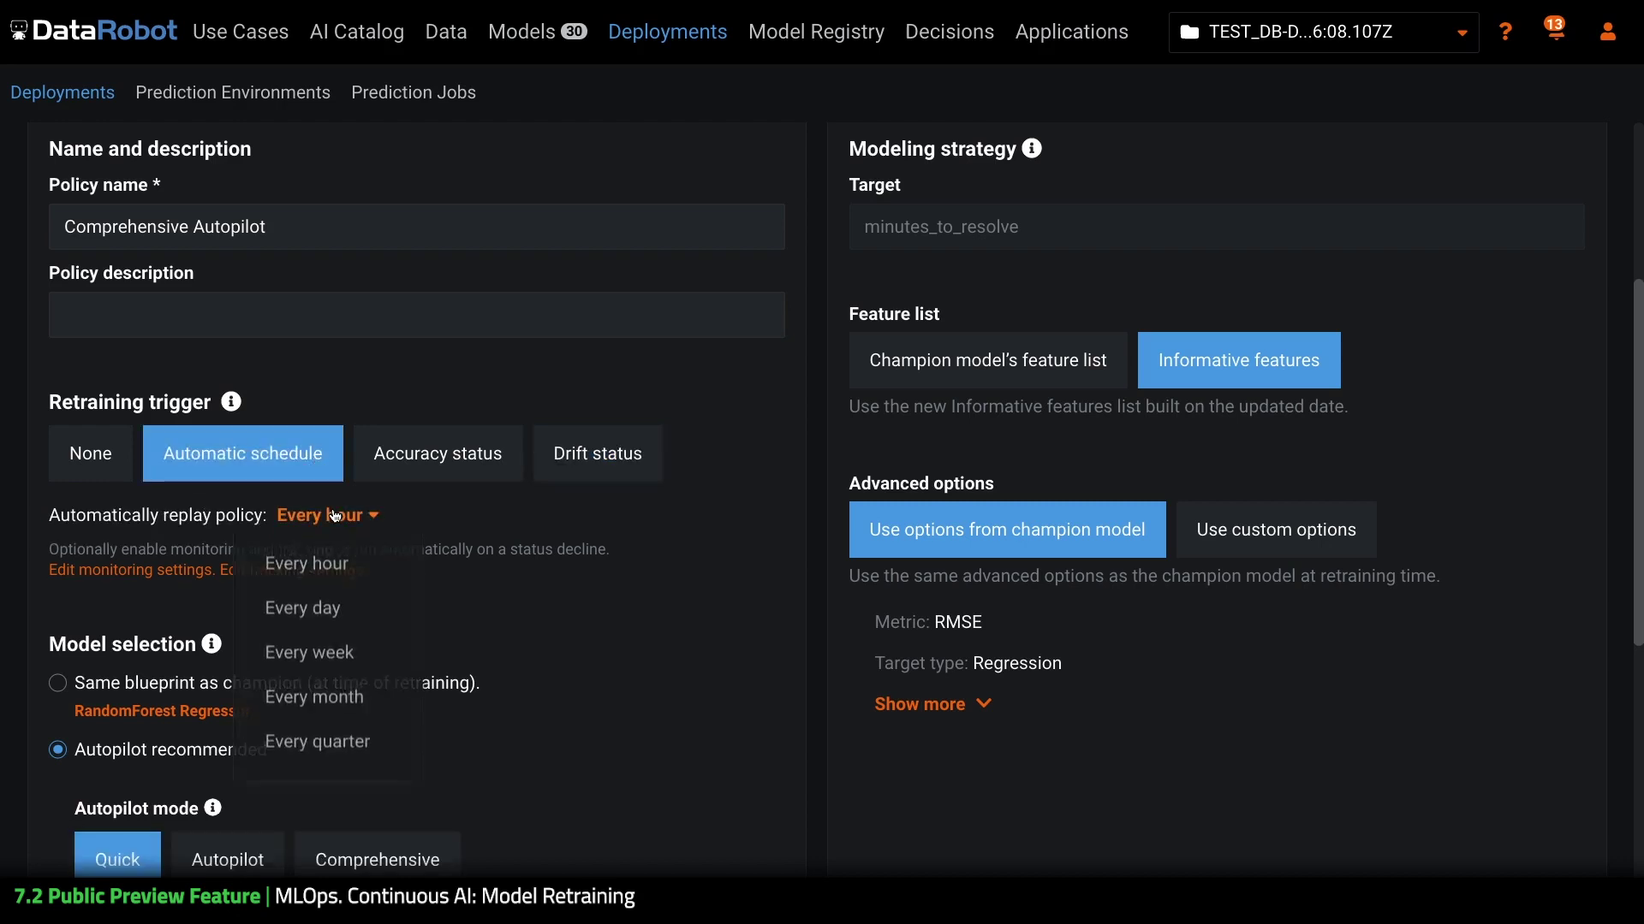
click(331, 668)
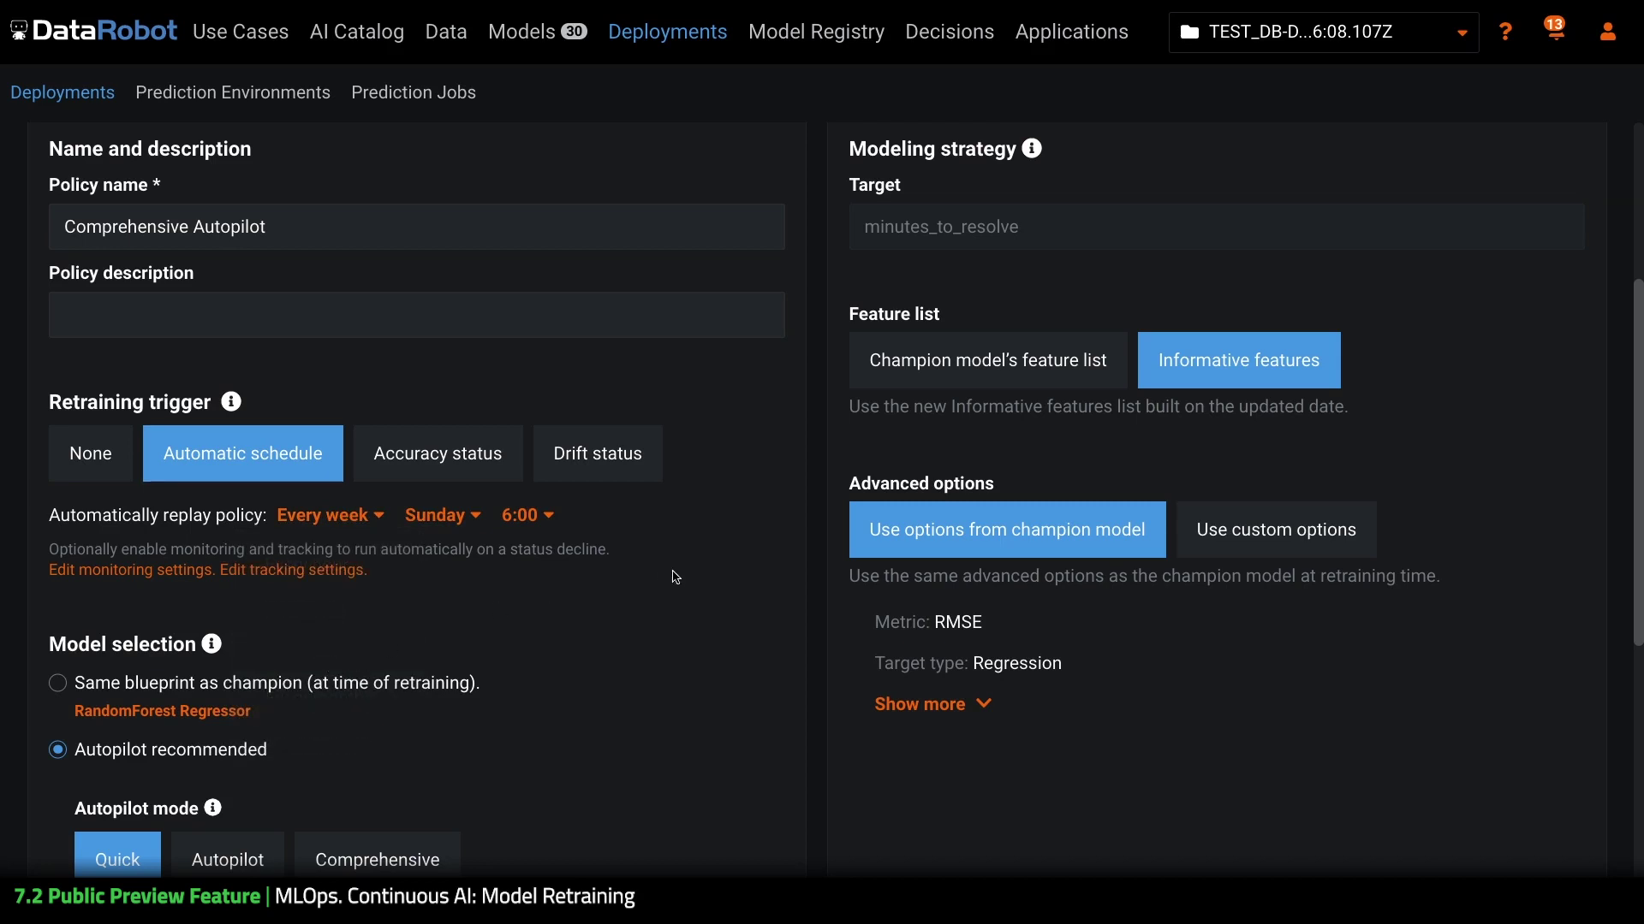
Step: Set model selection to Autopilot recommended with Comprehensive Autopilot mode
scroll(681, 595, down, 2)
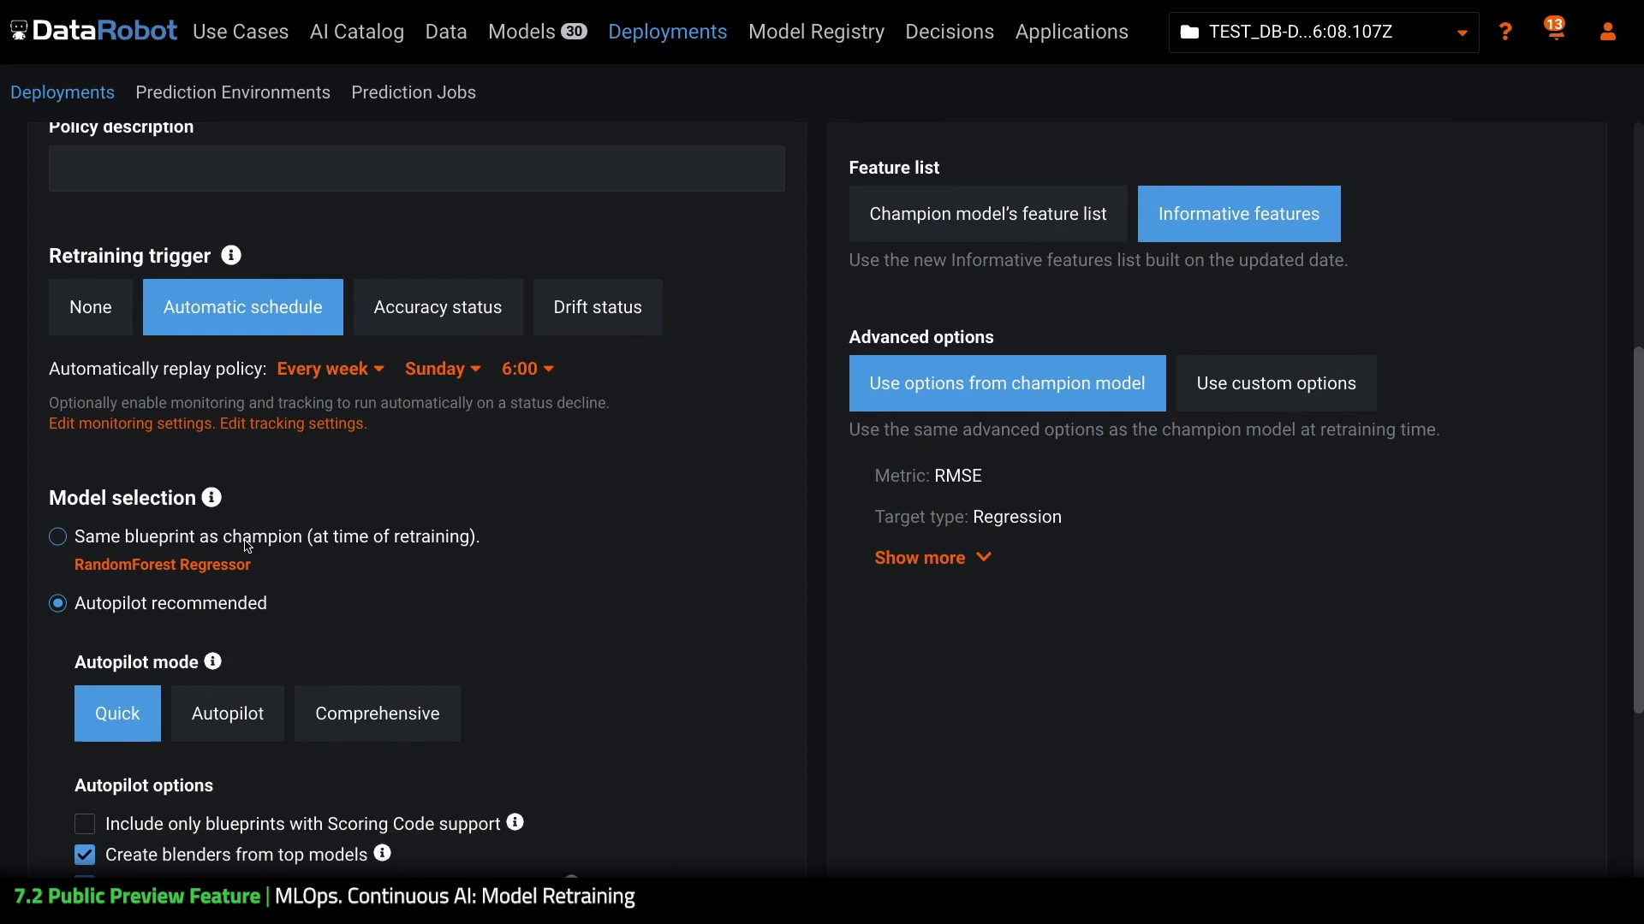
click(248, 547)
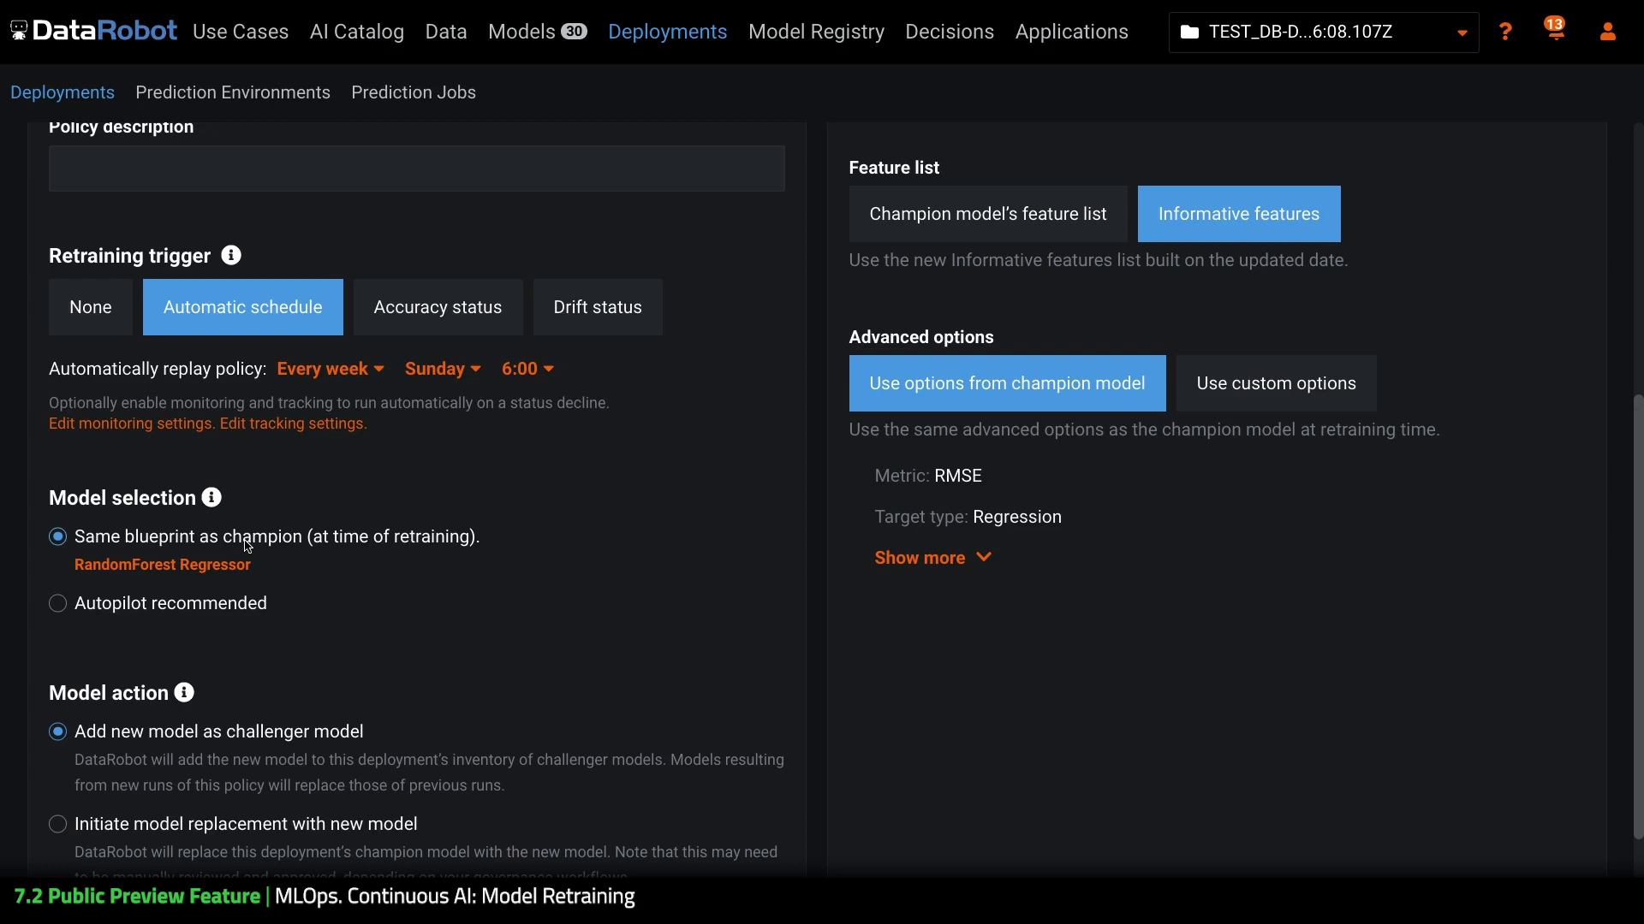
click(228, 604)
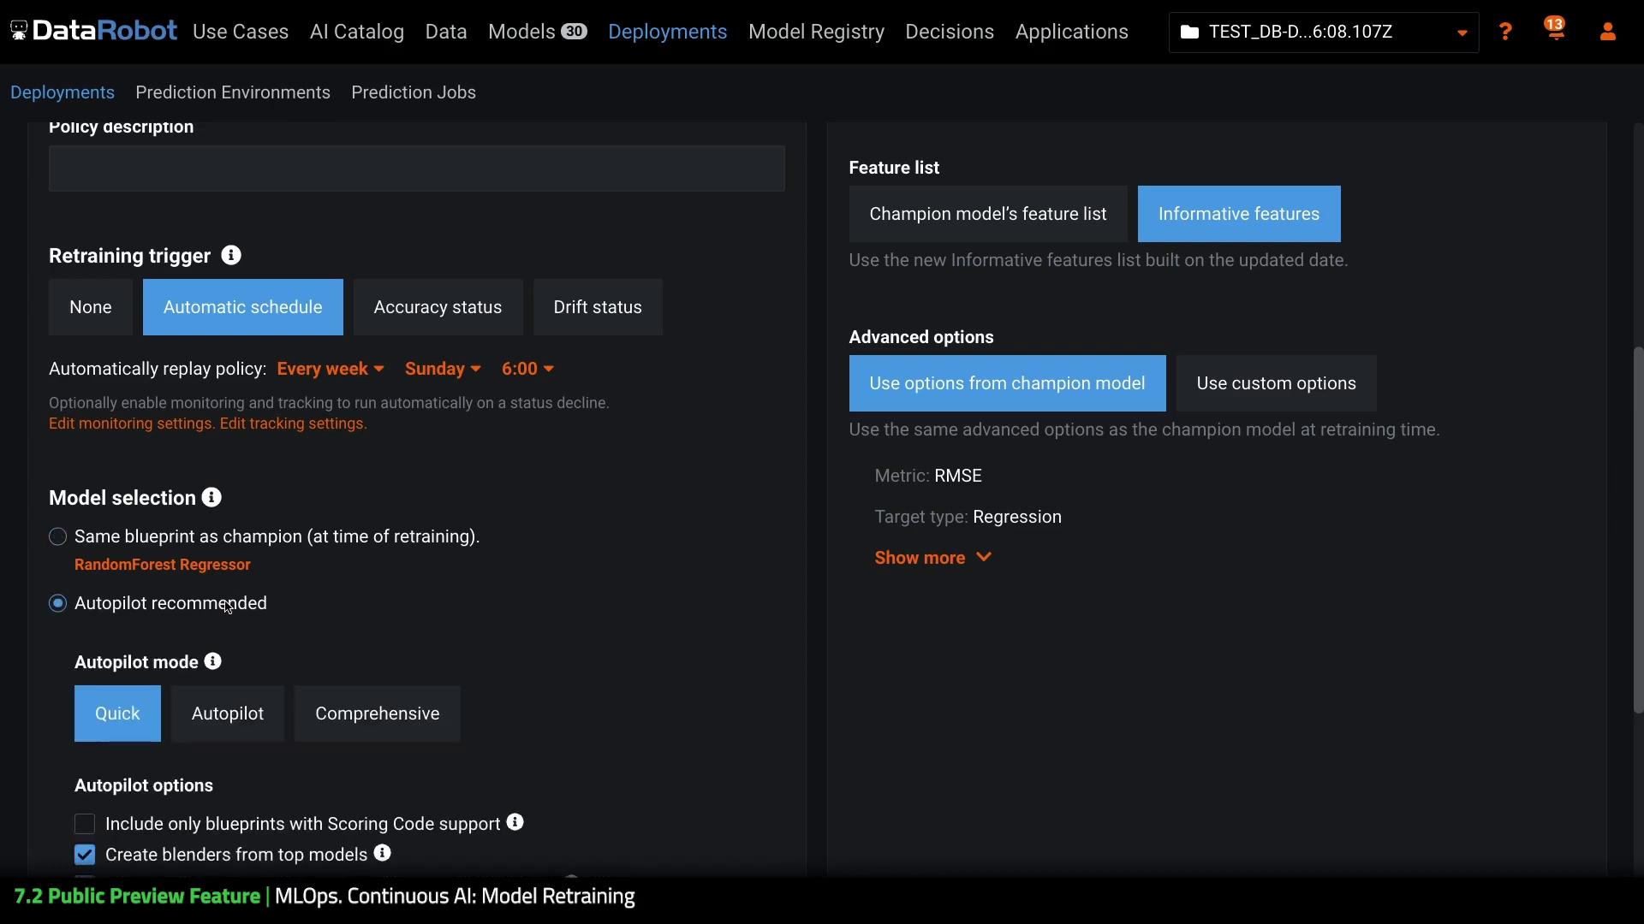
click(352, 713)
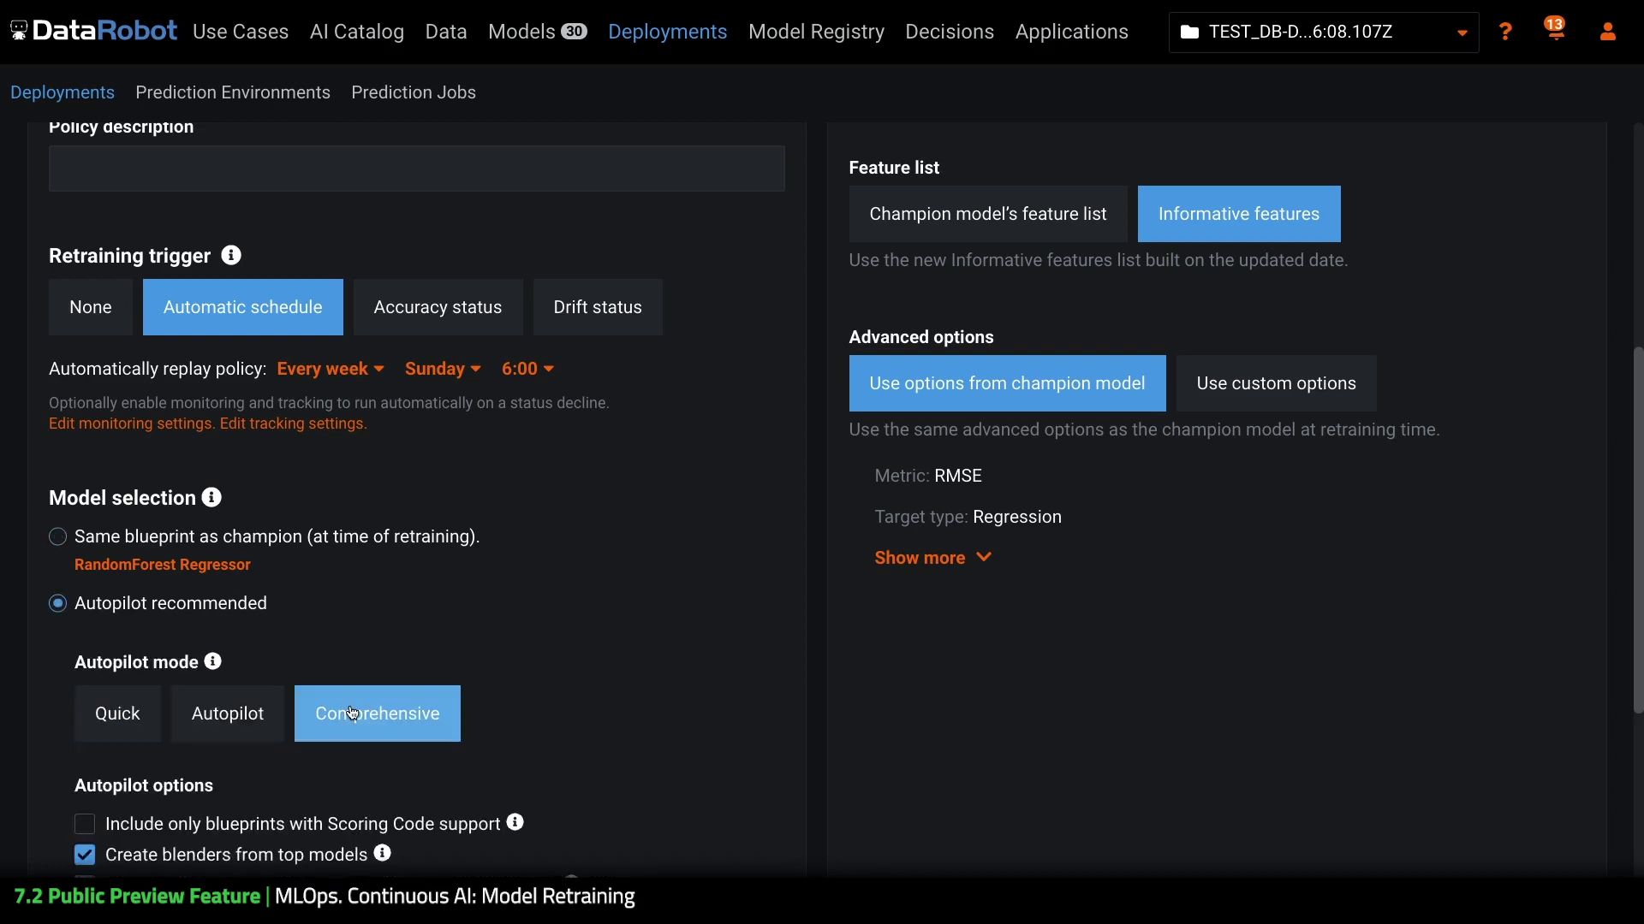
Step: Review the Model action settings, which add the new model as a challenger
scroll(677, 749, down, 2)
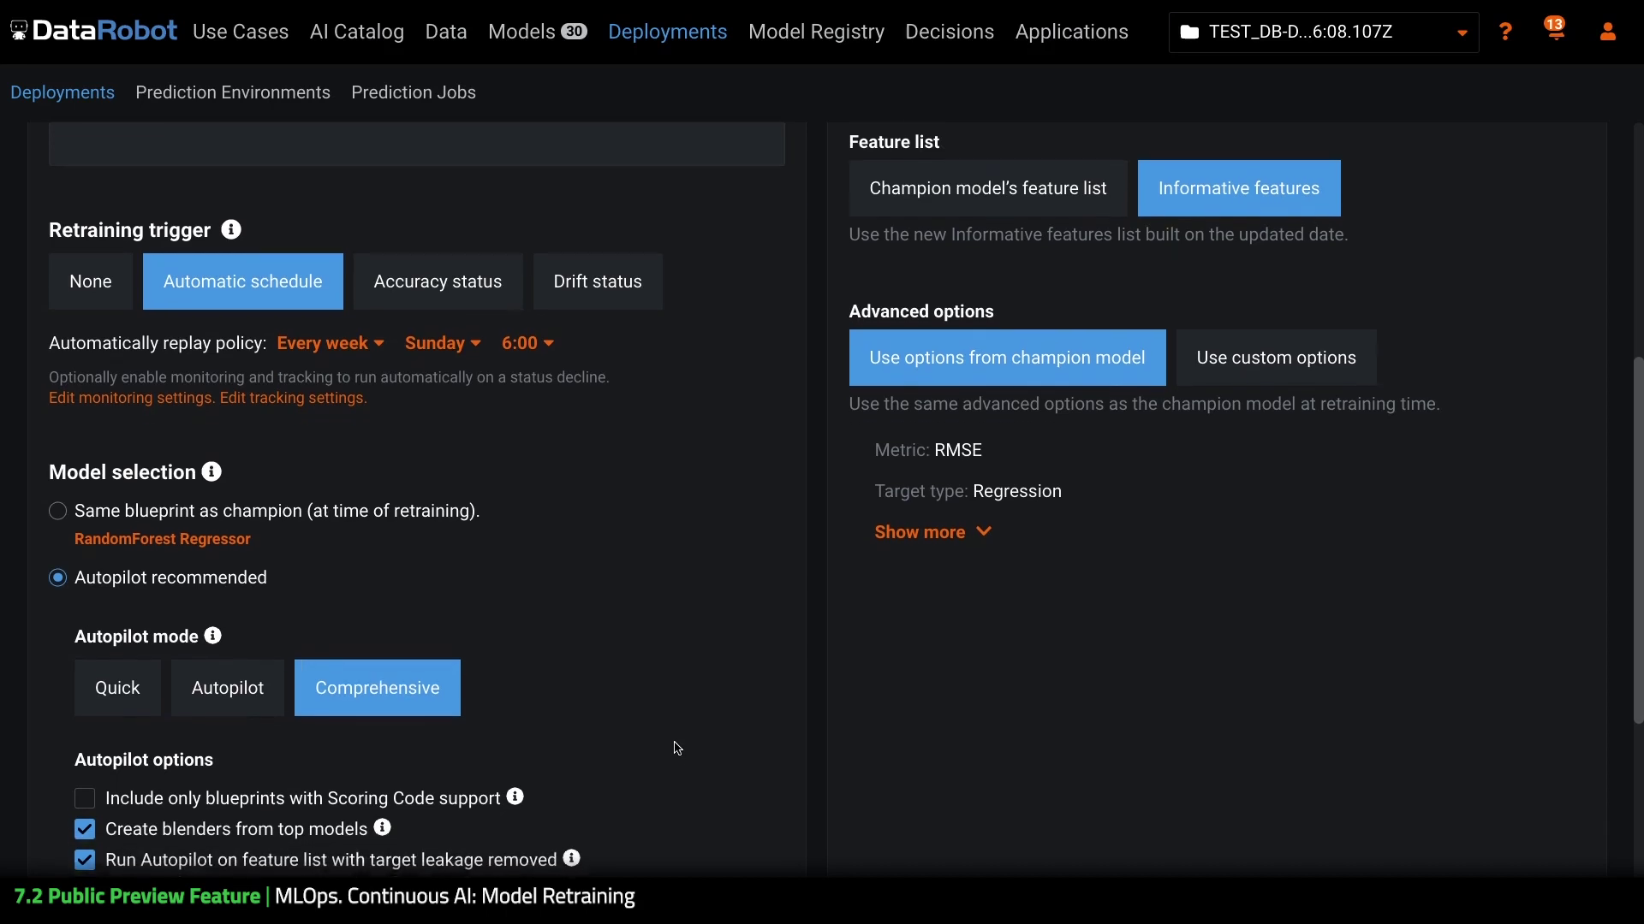
scroll(677, 749, down, 1)
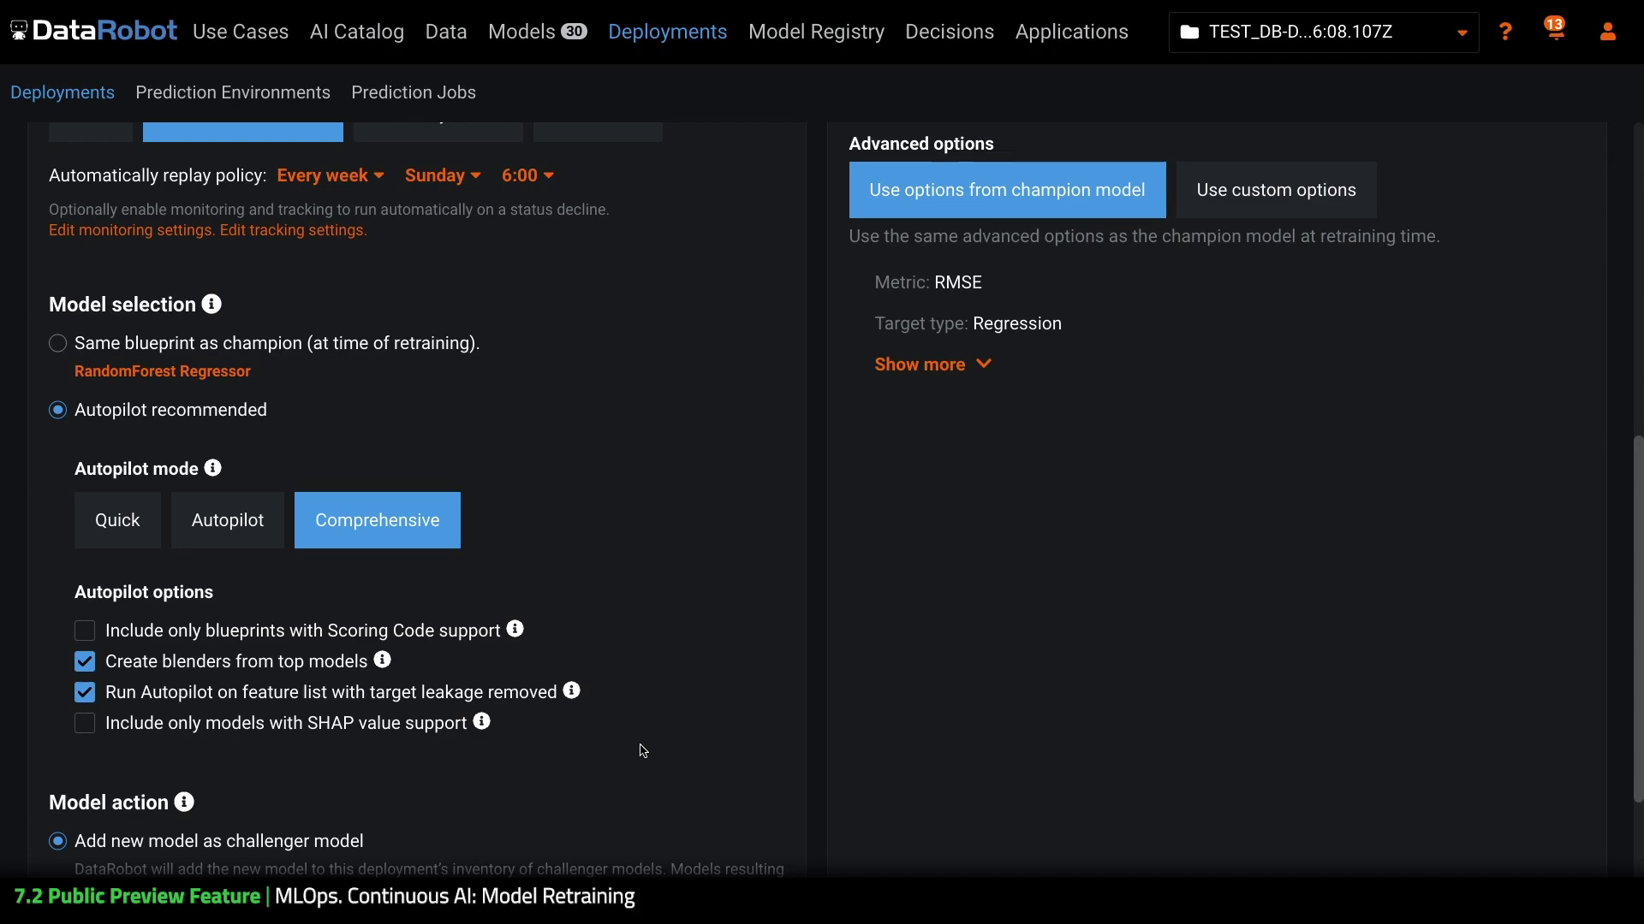
scroll(638, 748, down, 3)
scroll(644, 749, down, 1)
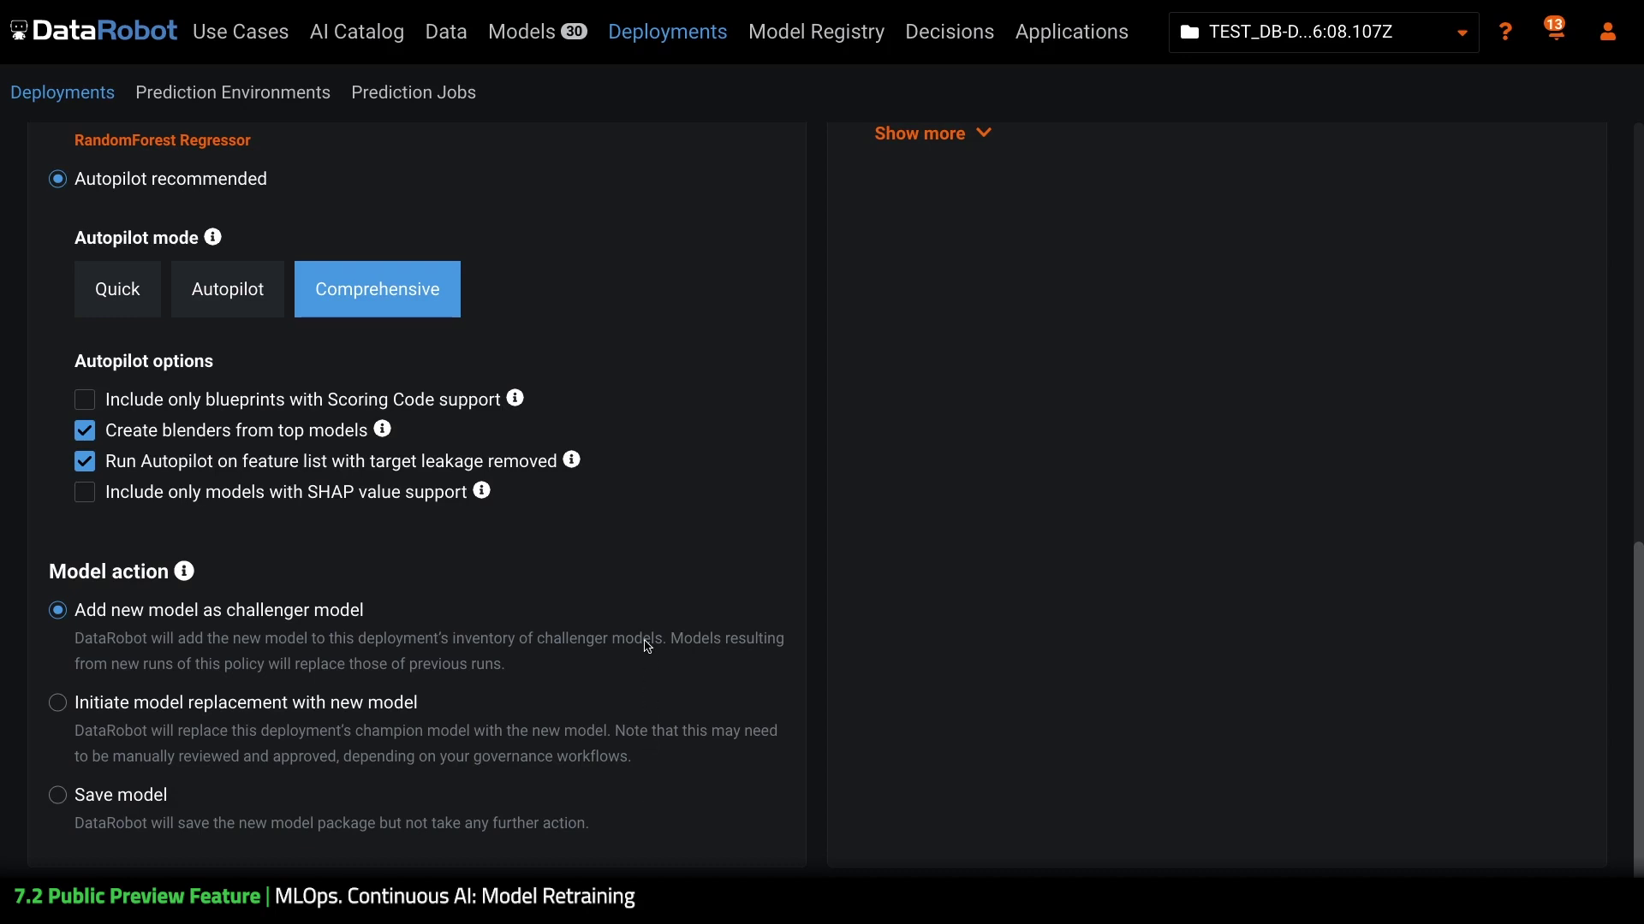
scroll(644, 618, down, 1)
scroll(881, 637, up, 5)
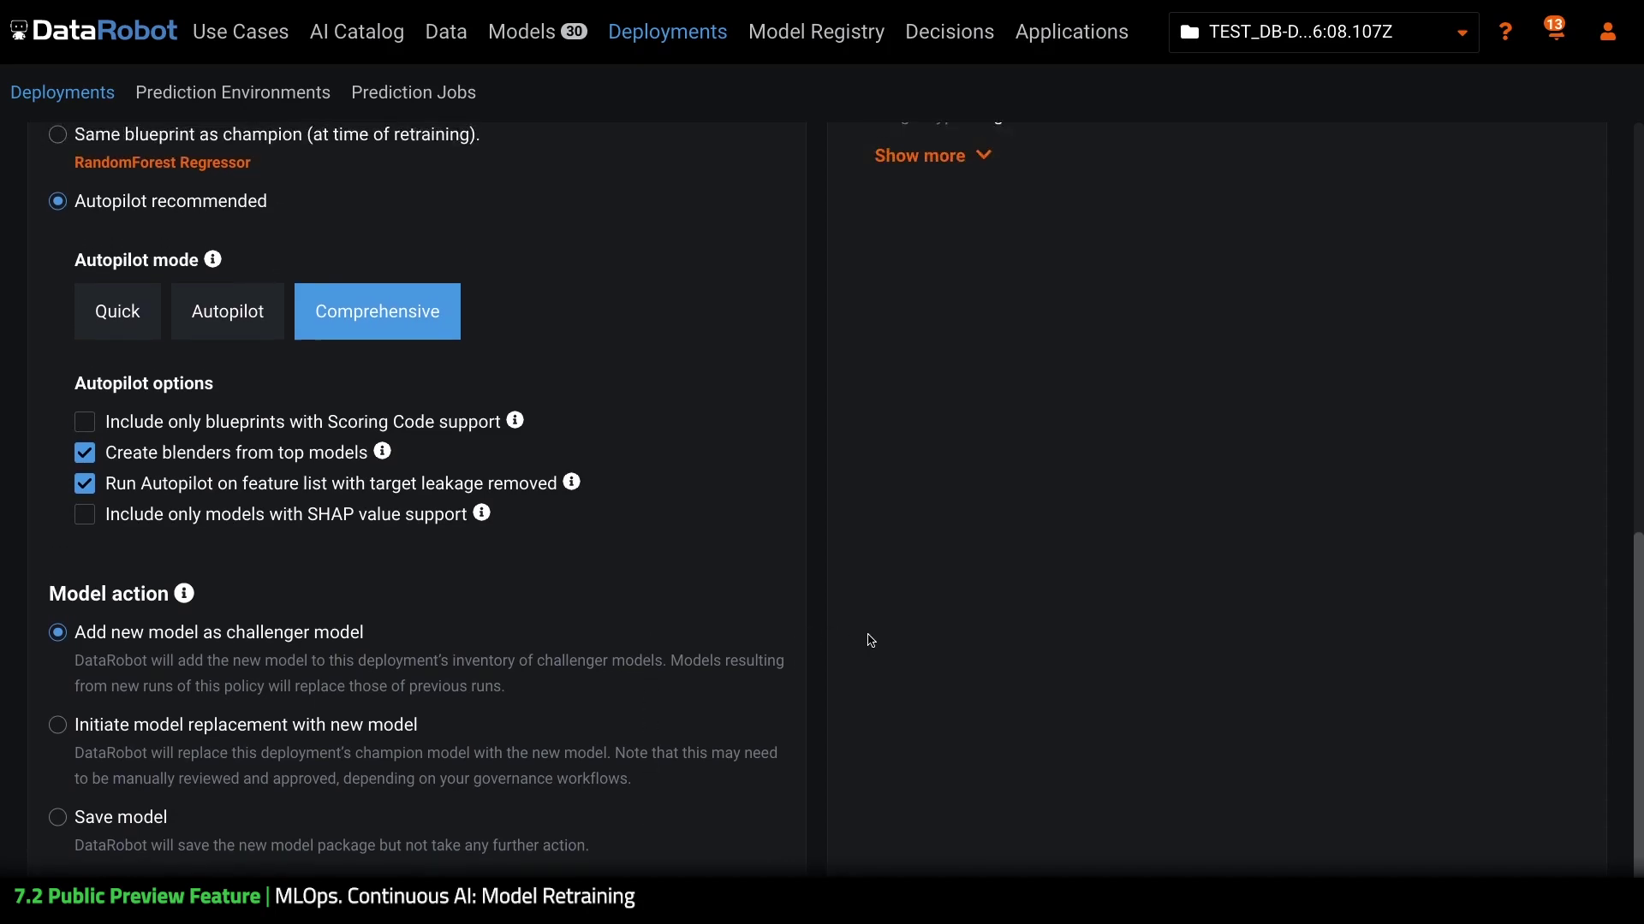
Step: Keep Informative features as the policy's feature list
scroll(789, 637, up, 3)
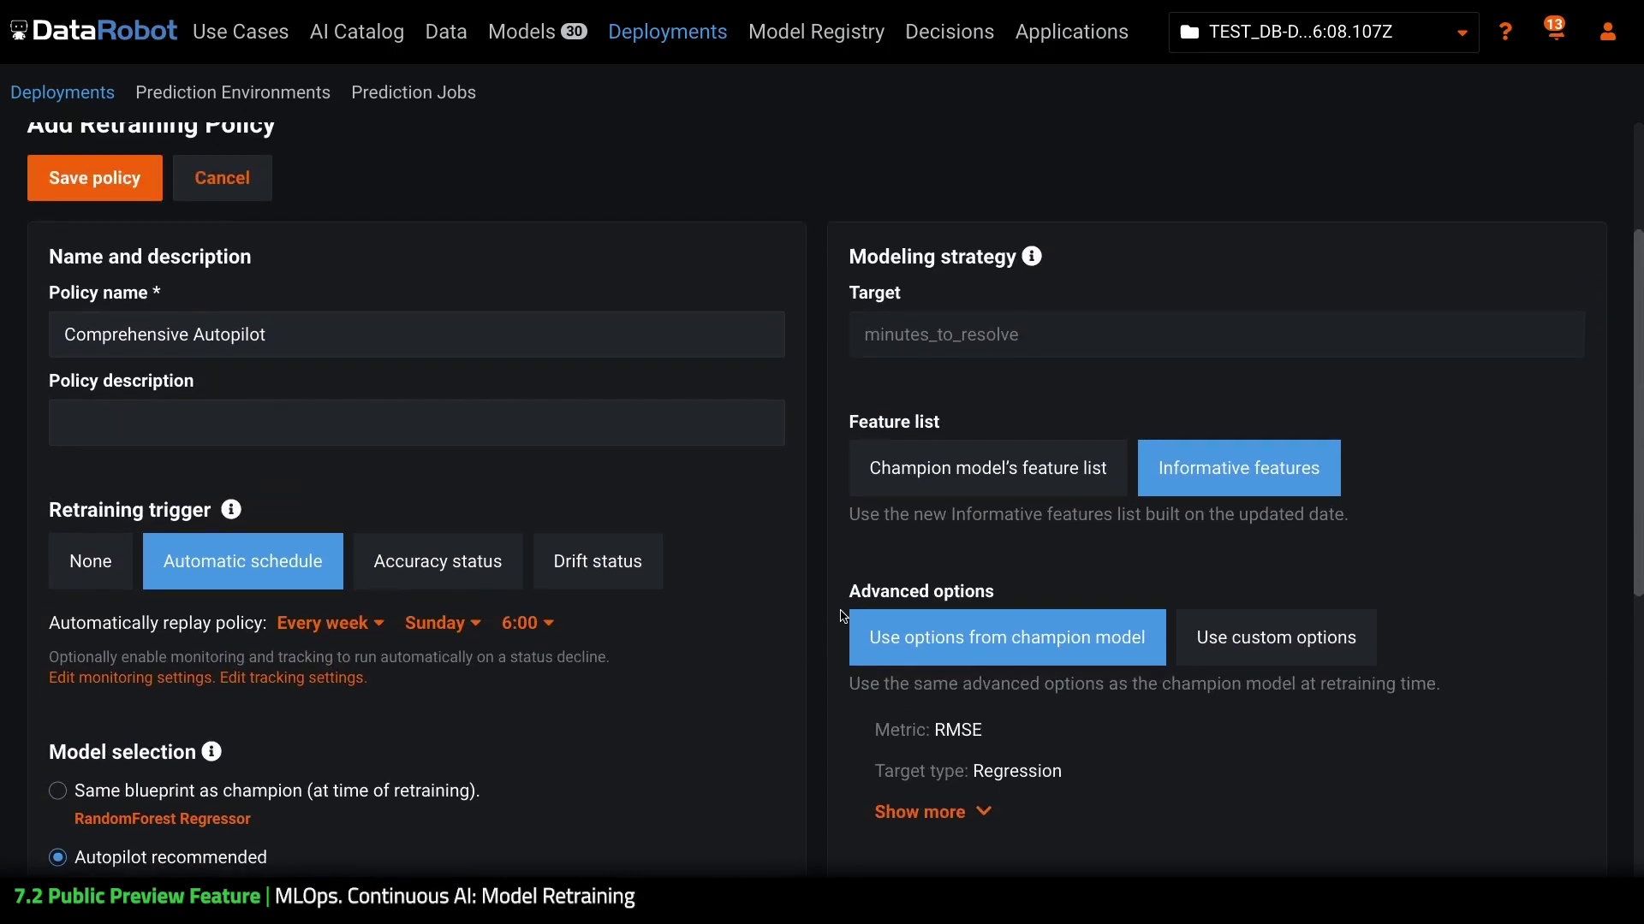
click(966, 484)
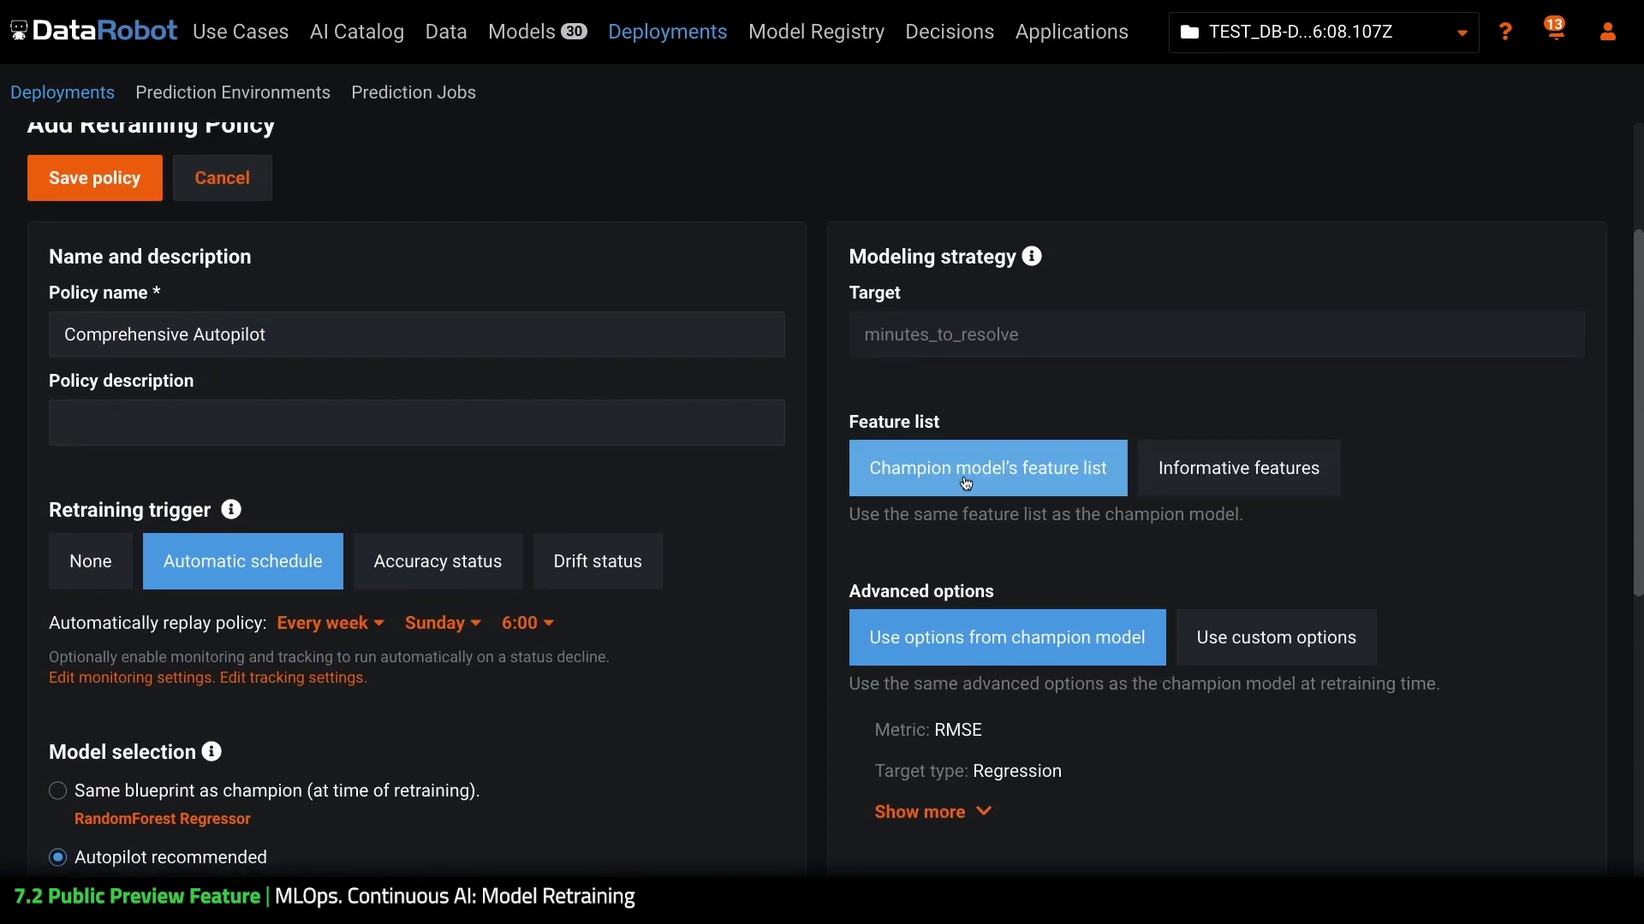
click(1195, 482)
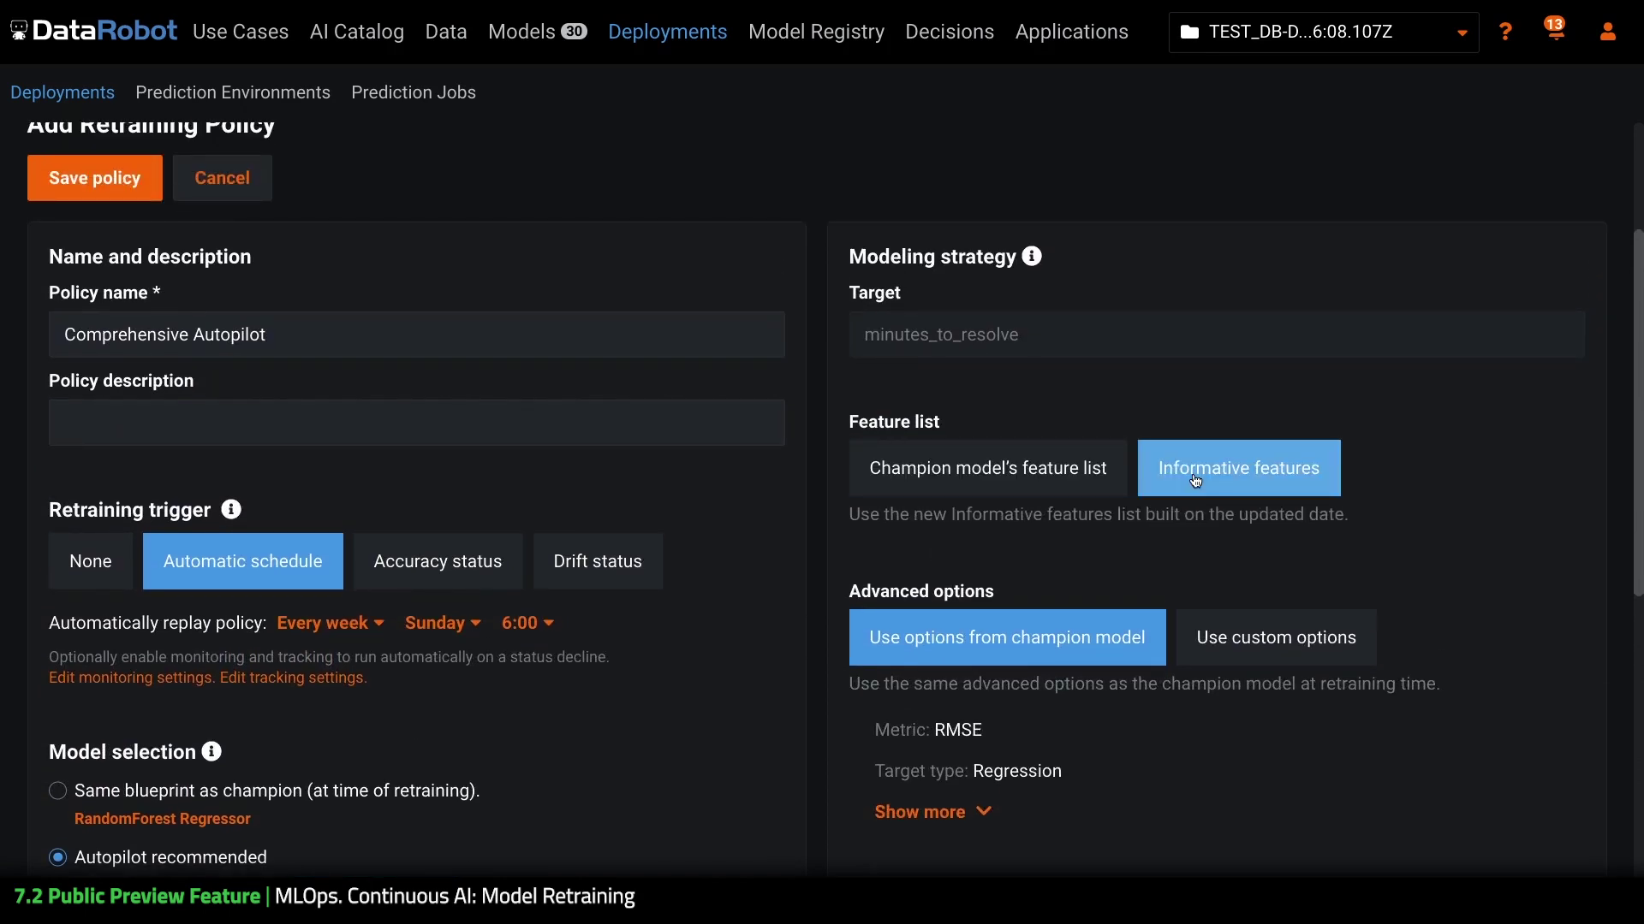
Step: Use custom advanced options: random partitioning, 4-fold cross-validation, 20% holdout, RMSE
click(974, 814)
scroll(1147, 826, down, 2)
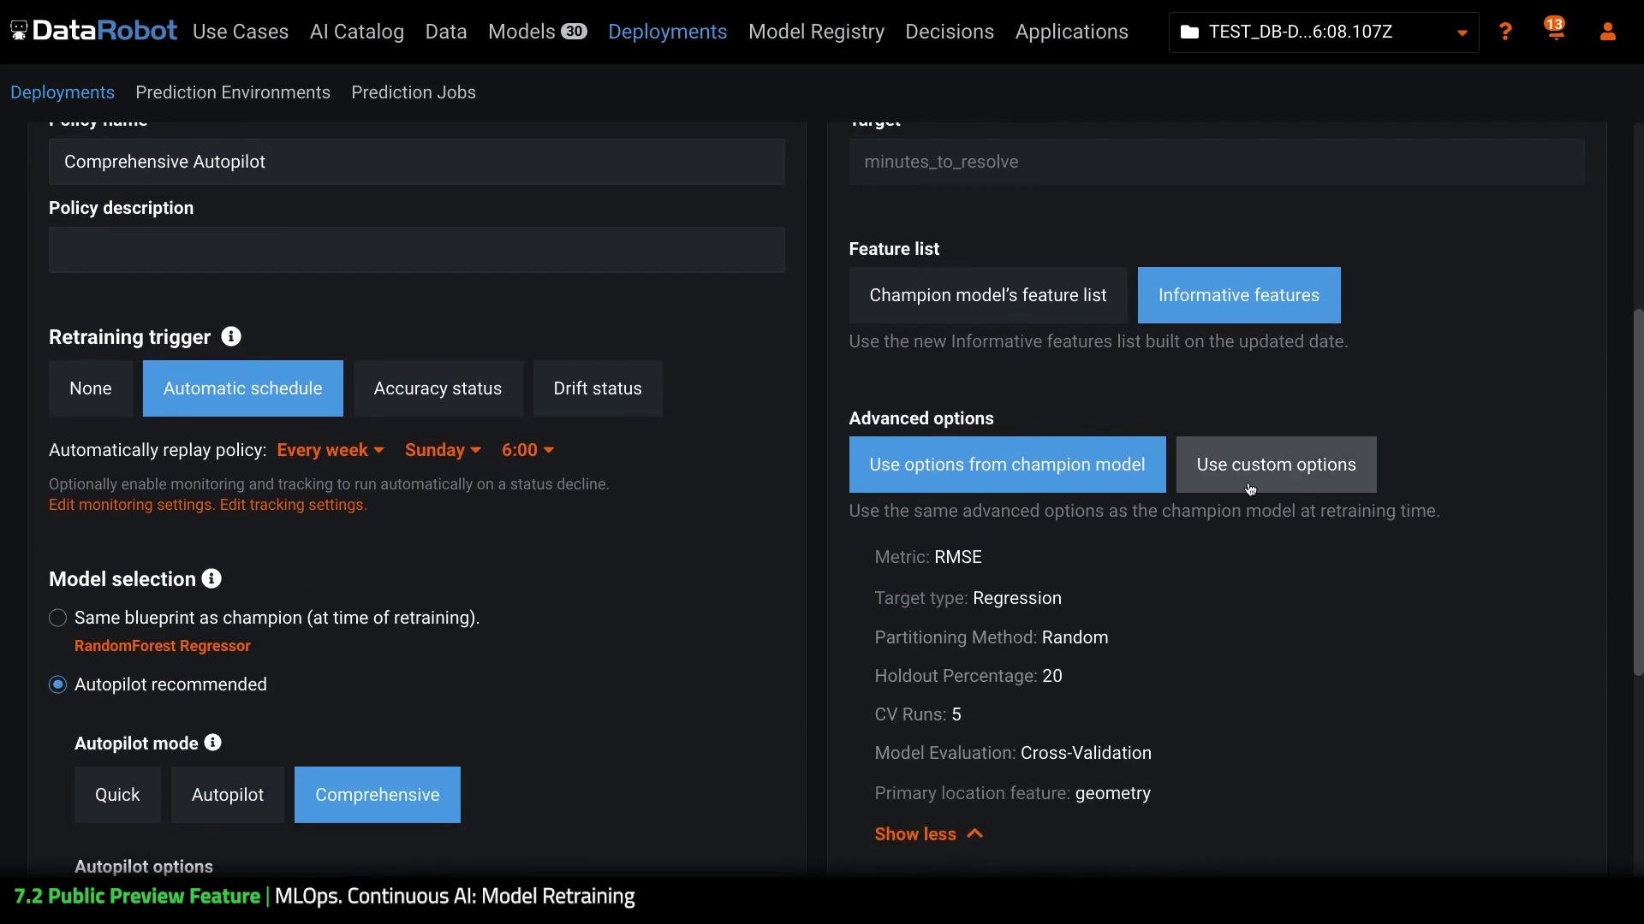
click(1250, 489)
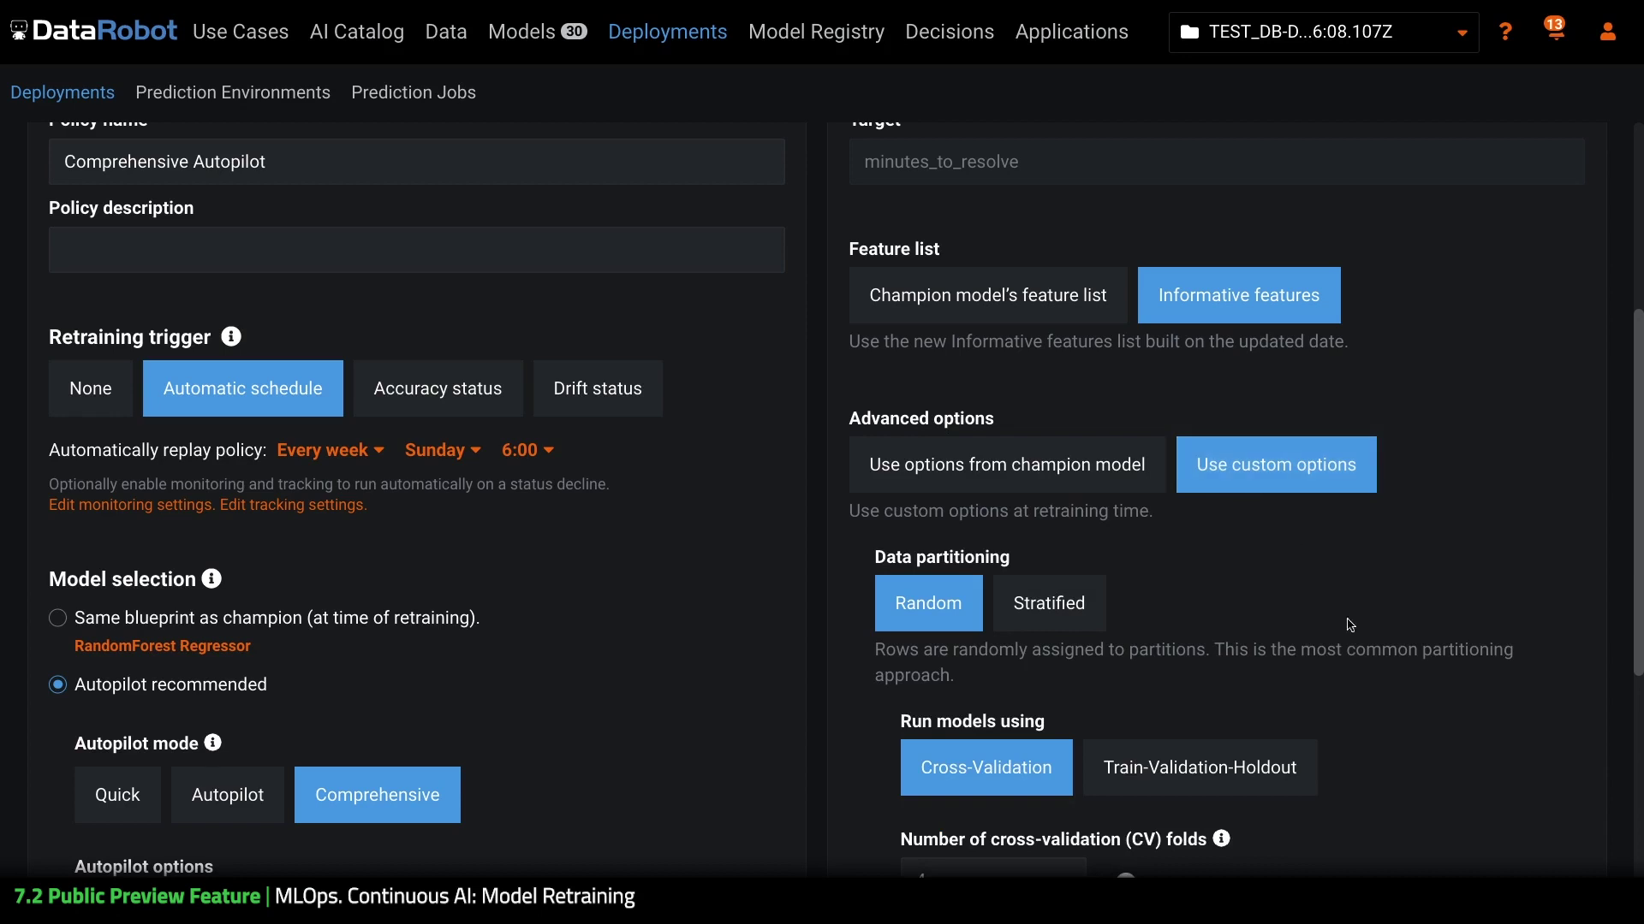
scroll(1421, 778, down, 4)
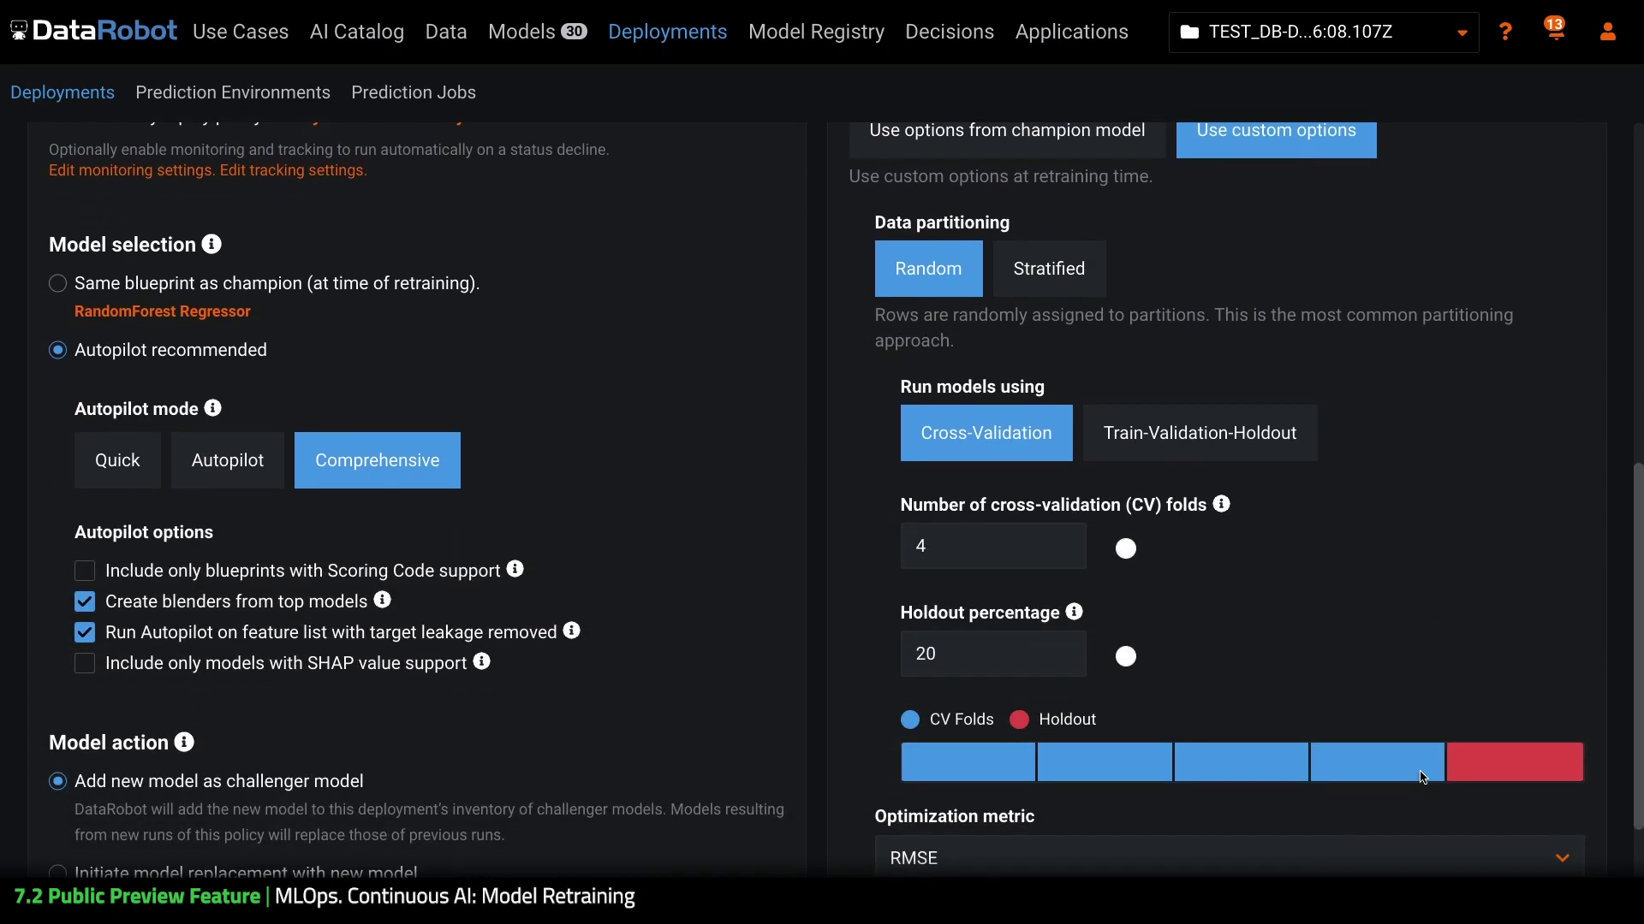
scroll(1422, 777, up, 8)
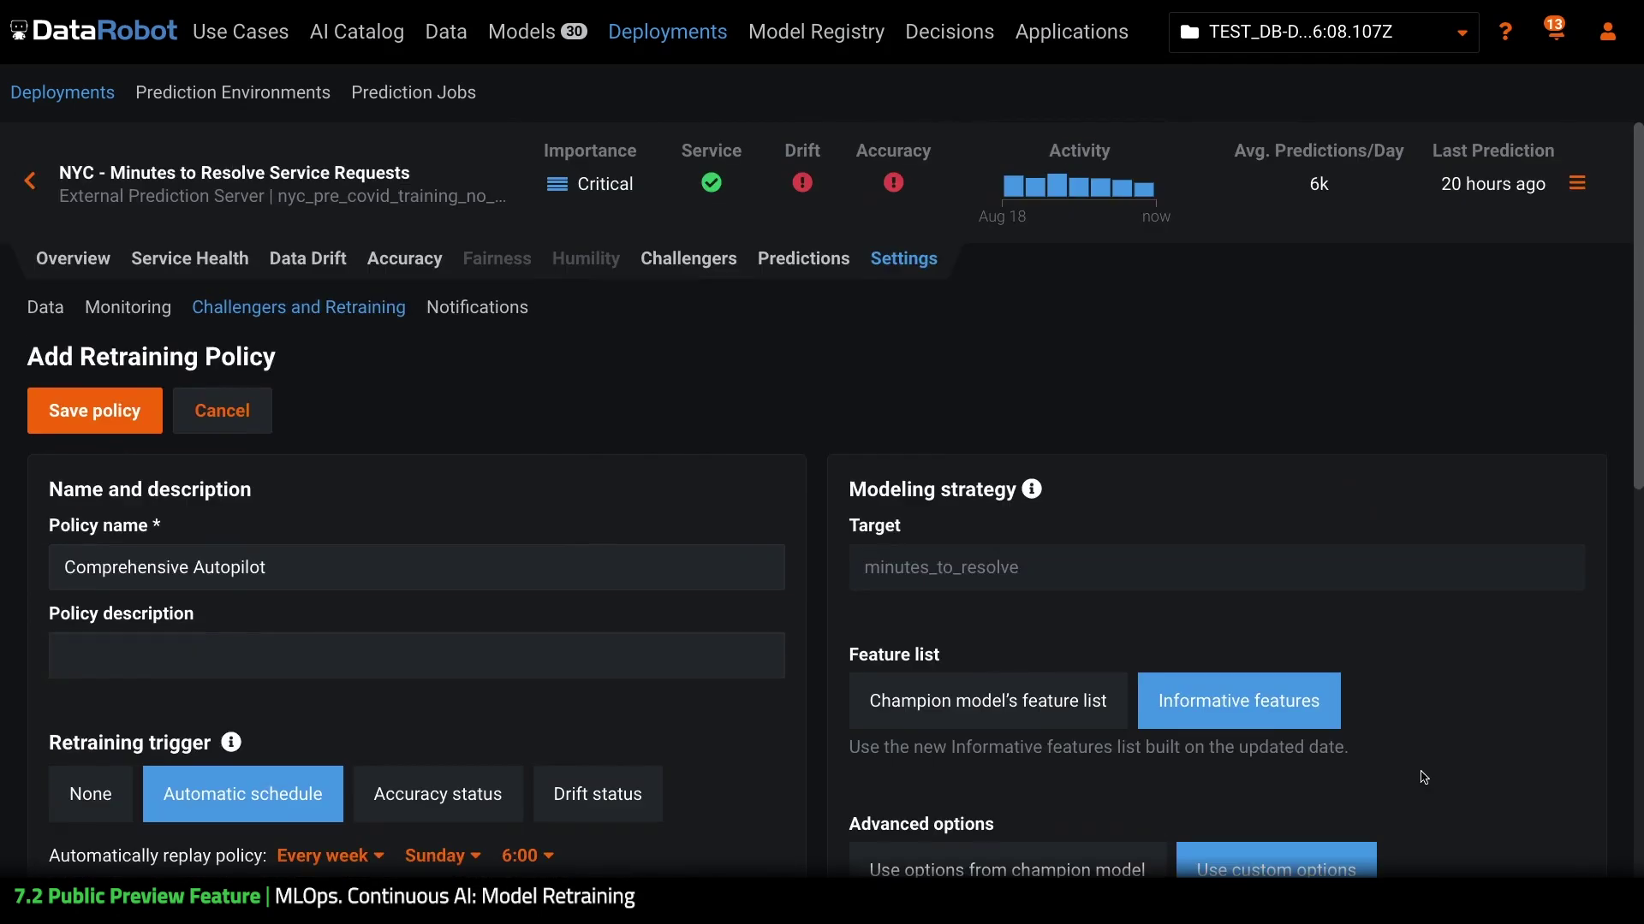
Step: Save the Comprehensive Autopilot policy and view Accuracy Decay – New Autopilot's retraining history
click(133, 420)
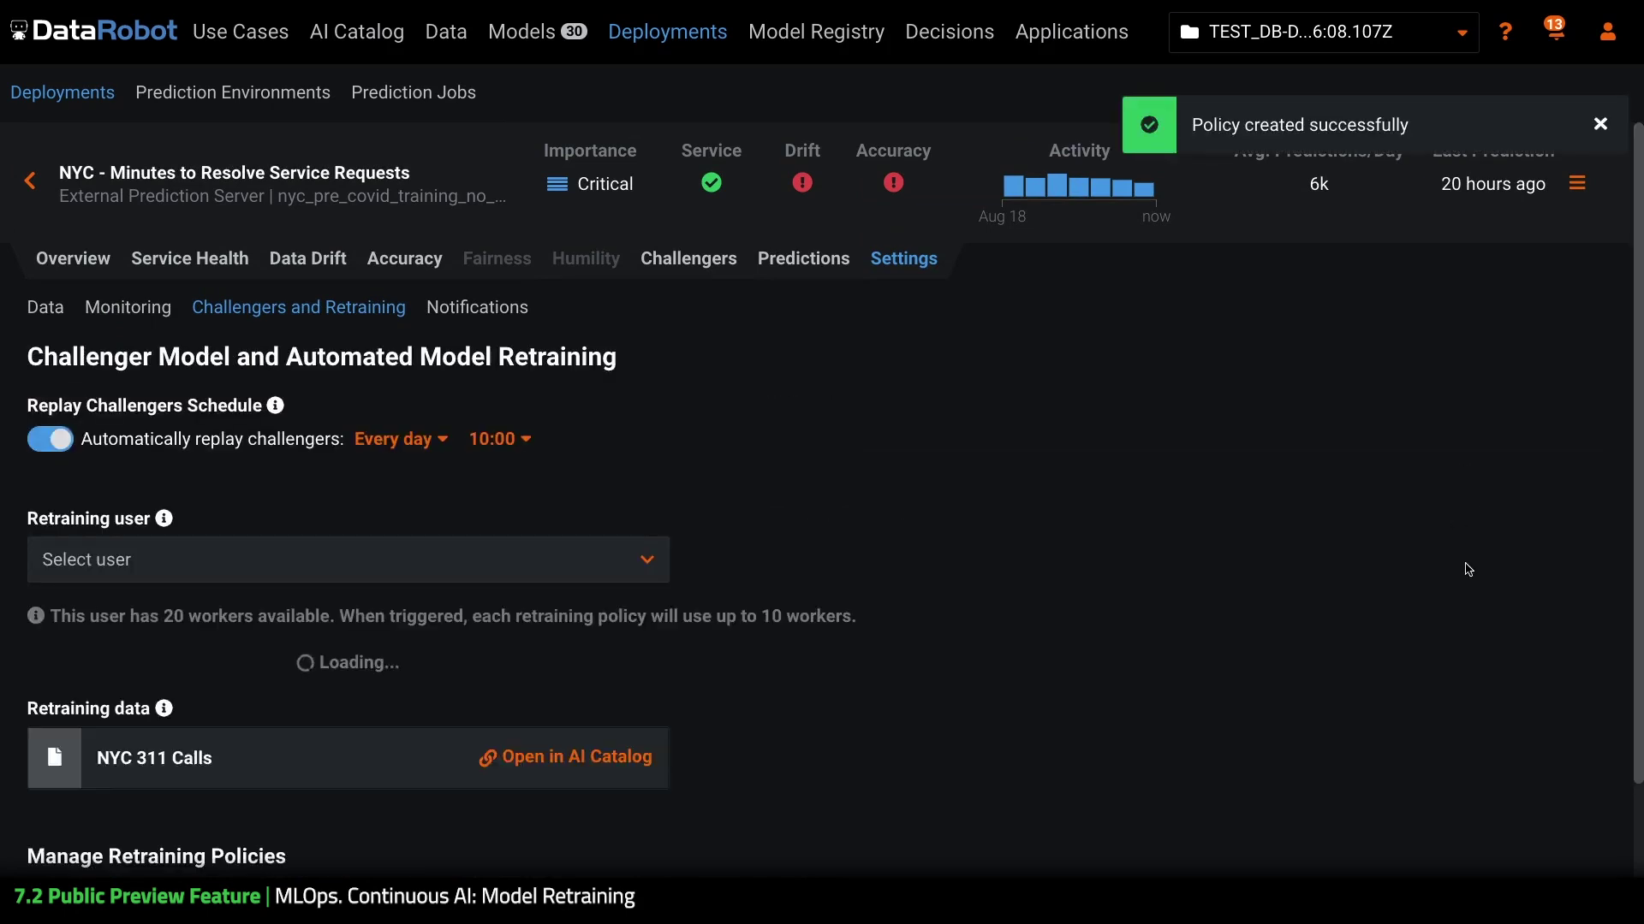
scroll(1472, 600, down, 6)
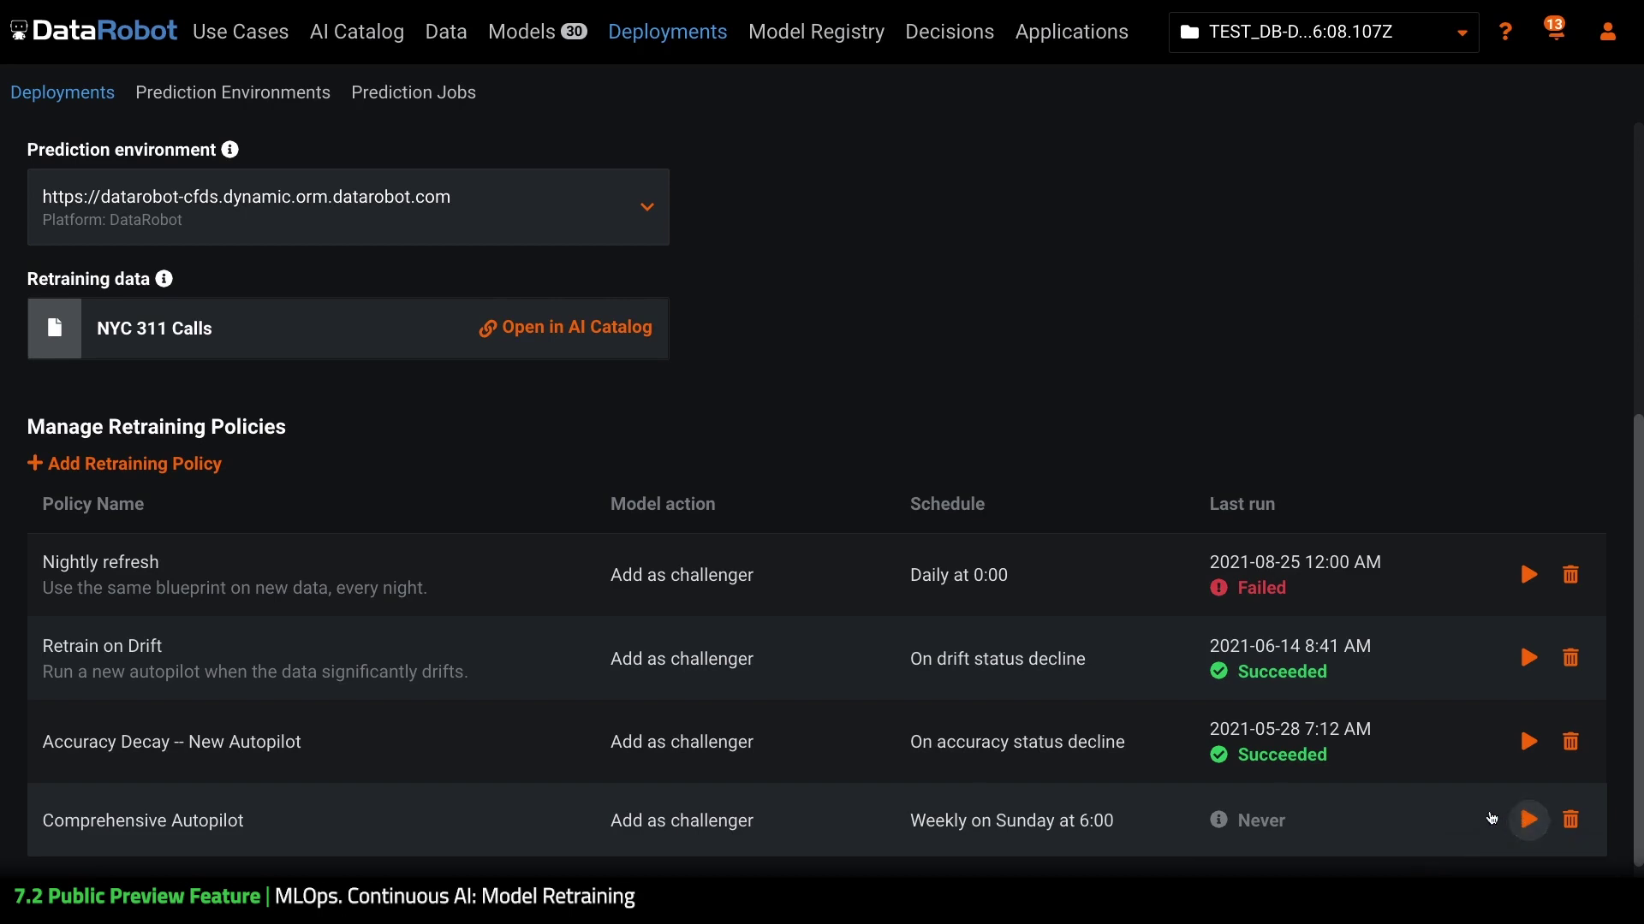
click(1394, 736)
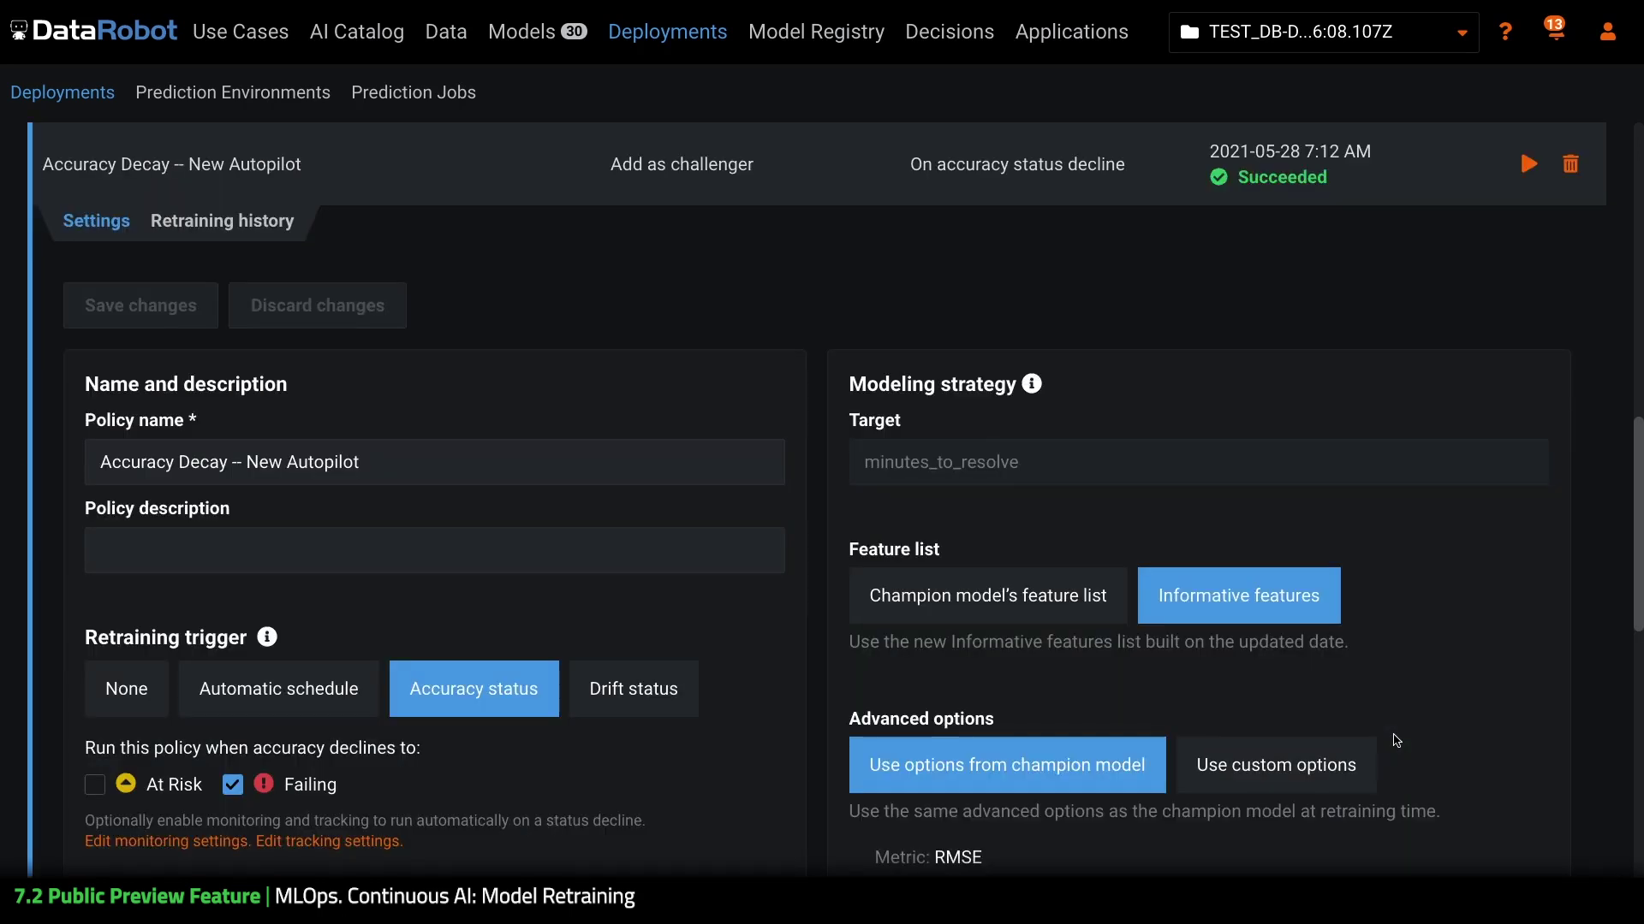
click(265, 235)
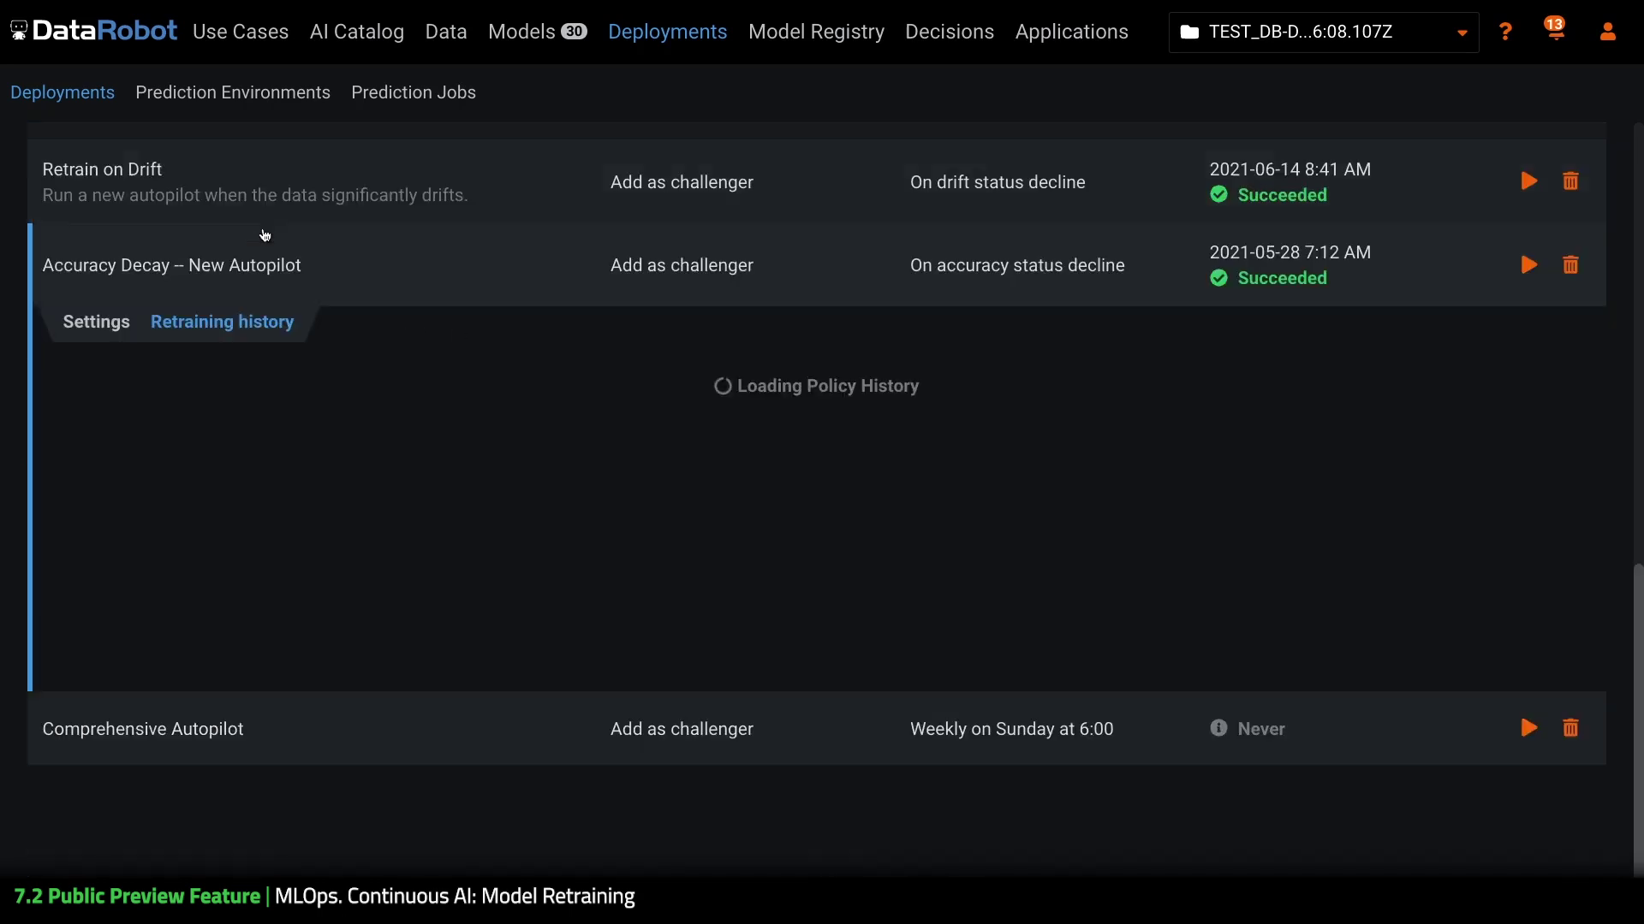